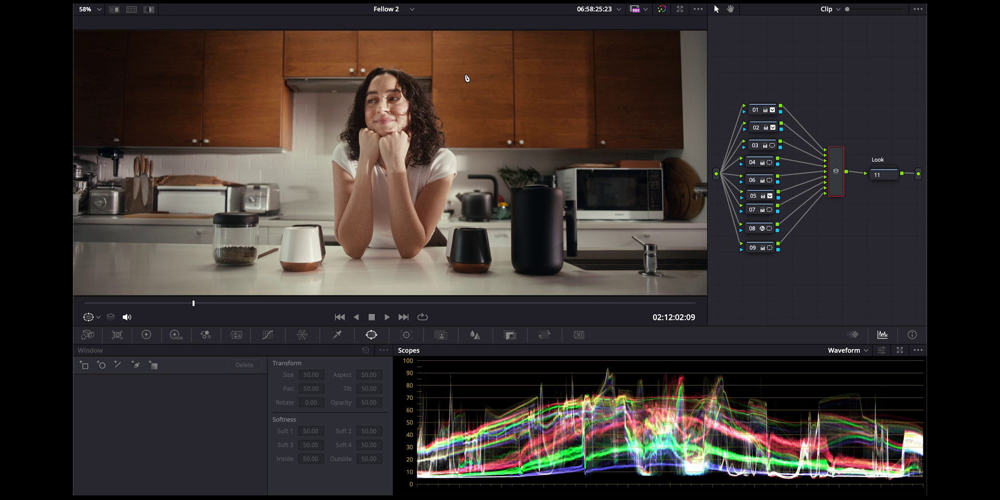
# Drag a selection box in the Node Editor around correction nodes 01 through 09.
pyautogui.moveTo(784, 256); pyautogui.dragTo(759, 97)
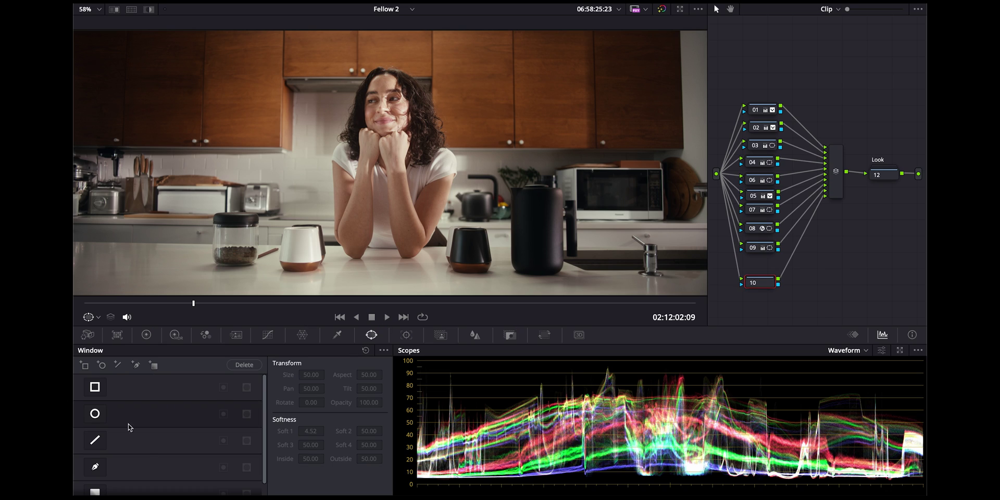
# Try rectangular, circular and freehand windows on node 10 before resetting to node 01.
pyautogui.click(95, 388)
pyautogui.click(95, 415)
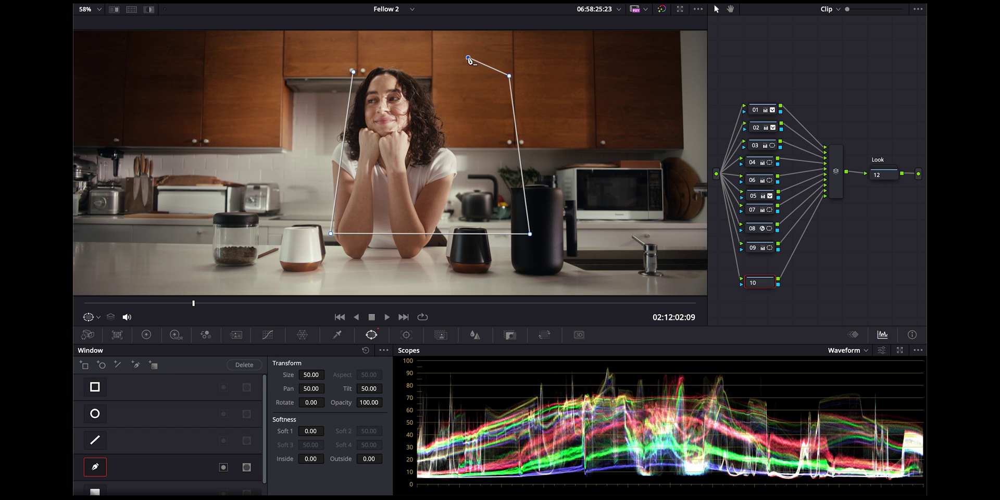
pyautogui.click(353, 71)
pyautogui.scroll(-1, 94, 482)
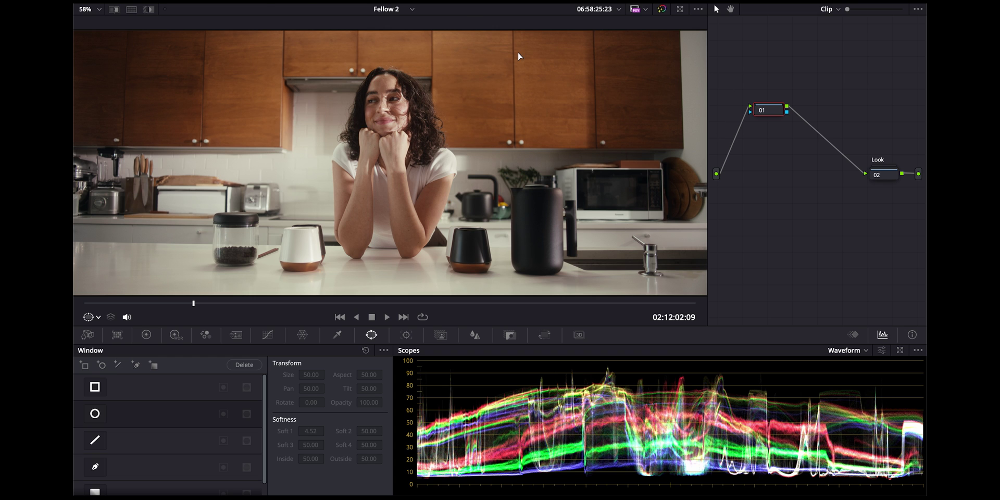
# Give node 01 an inverted circle window stretched to an ellipse: Size 53.65, Aspect 78.30, Soft 1 8.71.
pyautogui.click(95, 414)
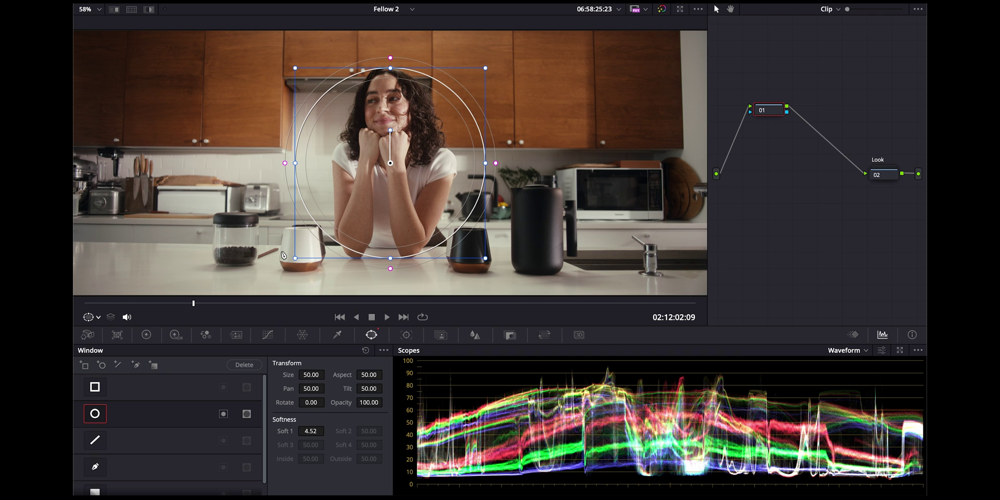
pyautogui.hotkey('shift', 'h')
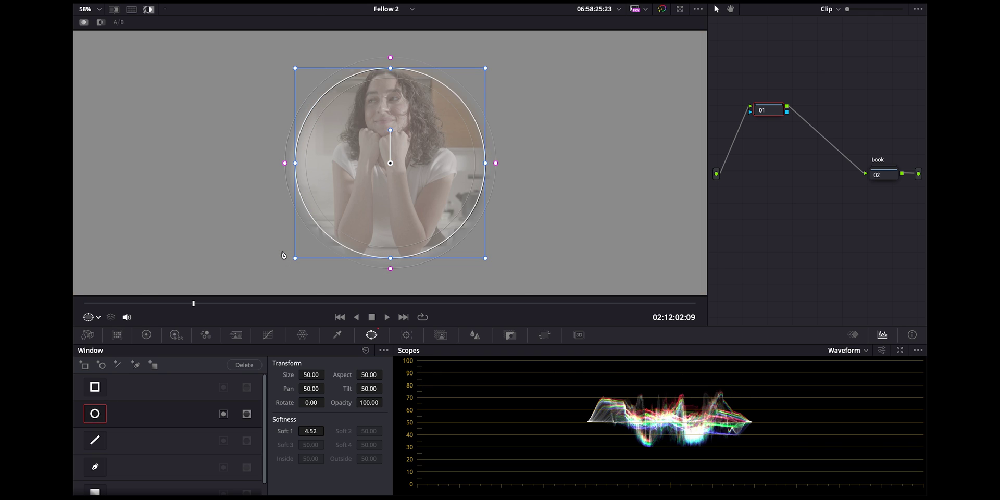
pyautogui.click(223, 414)
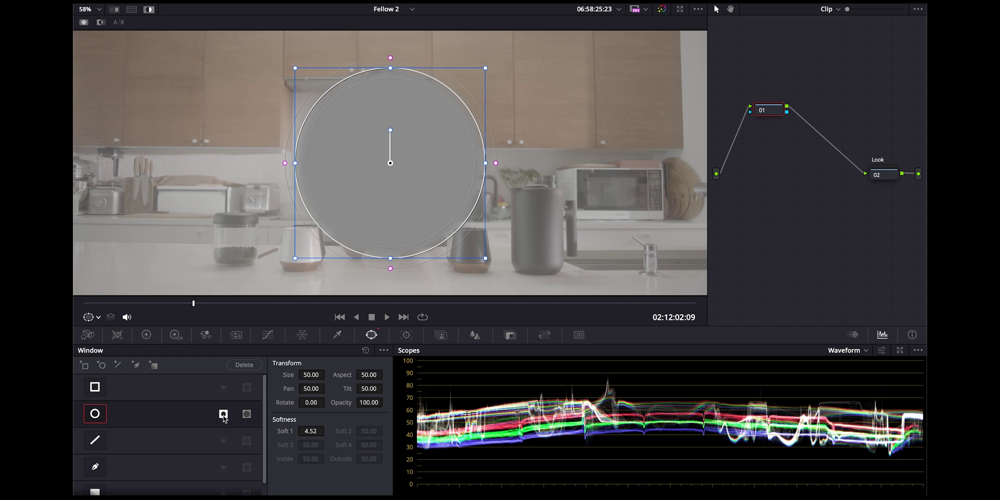
pyautogui.moveTo(485, 163); pyautogui.dragTo(675, 165)
pyautogui.scroll(-2, 392, 60)
pyautogui.moveTo(391, 58); pyautogui.dragTo(391, 60)
pyautogui.hotkey('shift', 'h')
pyautogui.hotkey('shift', 'h')
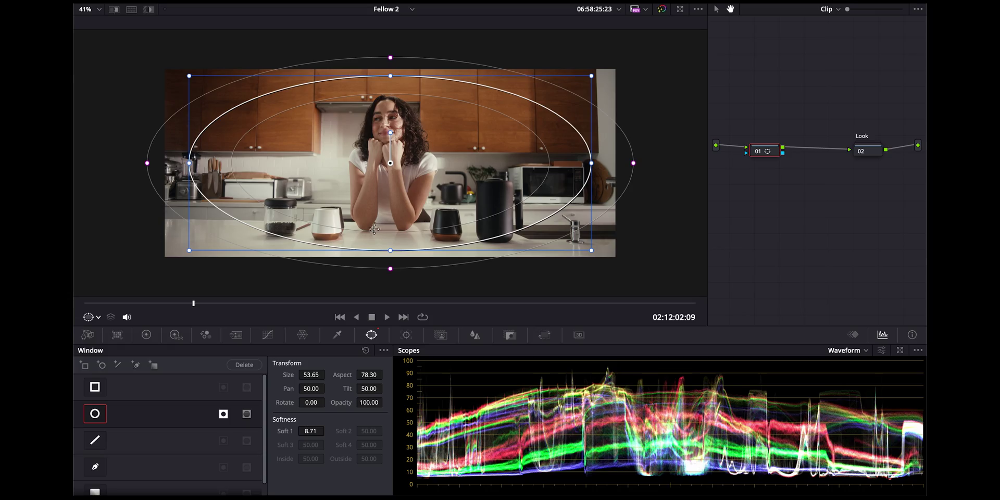
# Darken outside the ellipse to Global Exp −0.46, hide window overlays, and add parallel node 02.
pyautogui.click(147, 336)
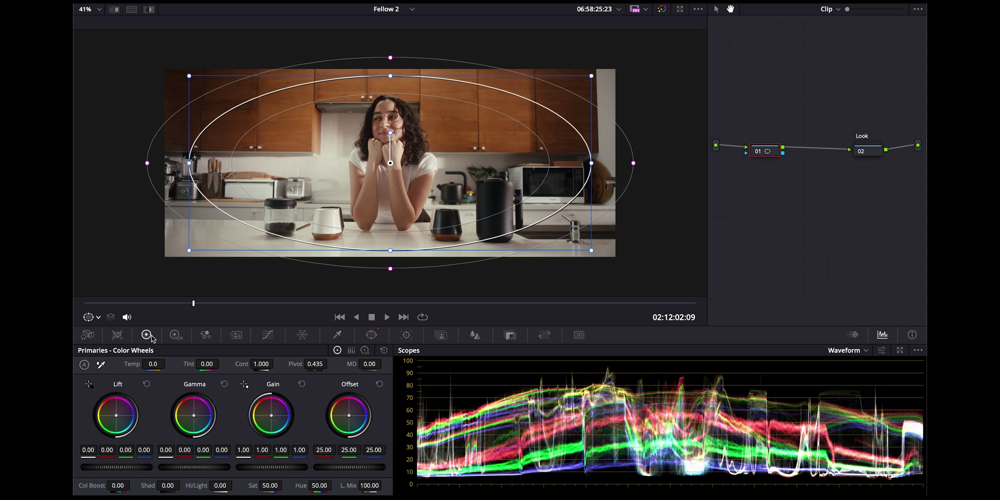
pyautogui.click(175, 335)
pyautogui.click(147, 335)
pyautogui.moveTo(349, 467); pyautogui.dragTo(320, 467)
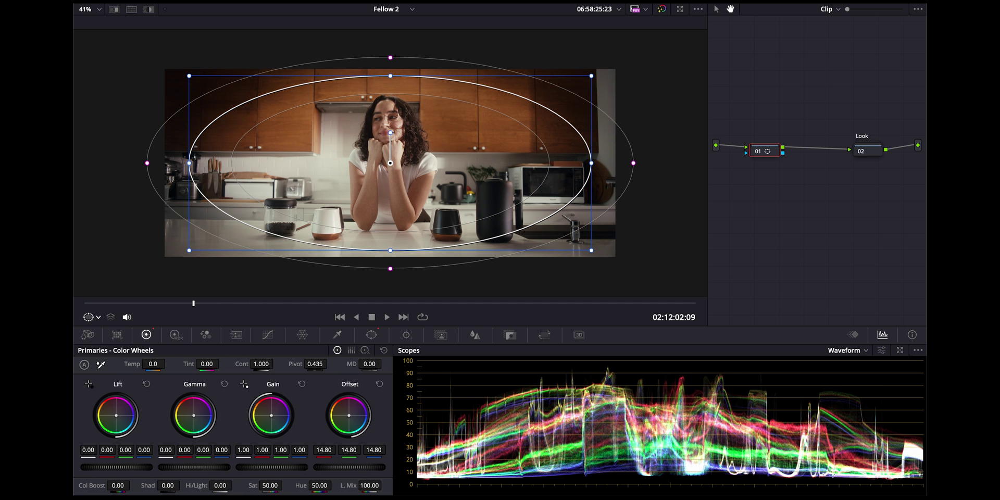
pyautogui.click(384, 350)
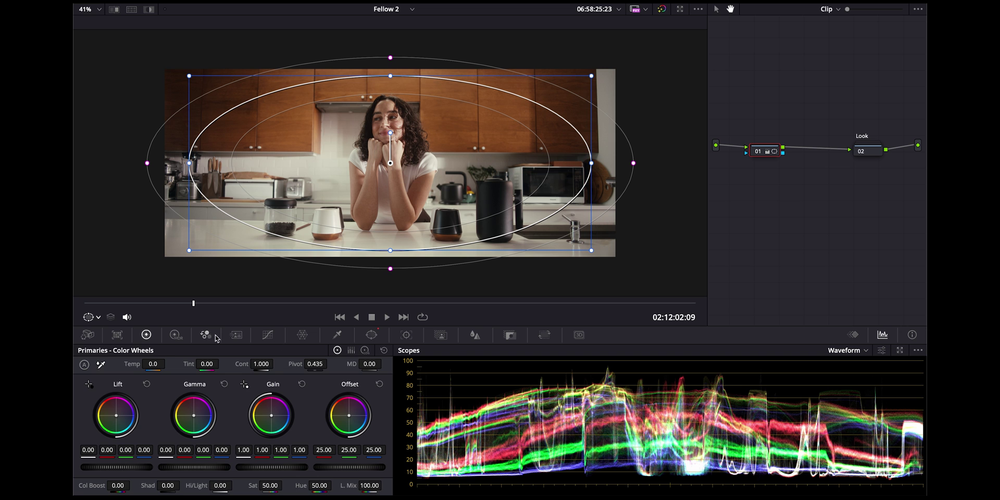
pyautogui.click(337, 351)
pyautogui.click(383, 350)
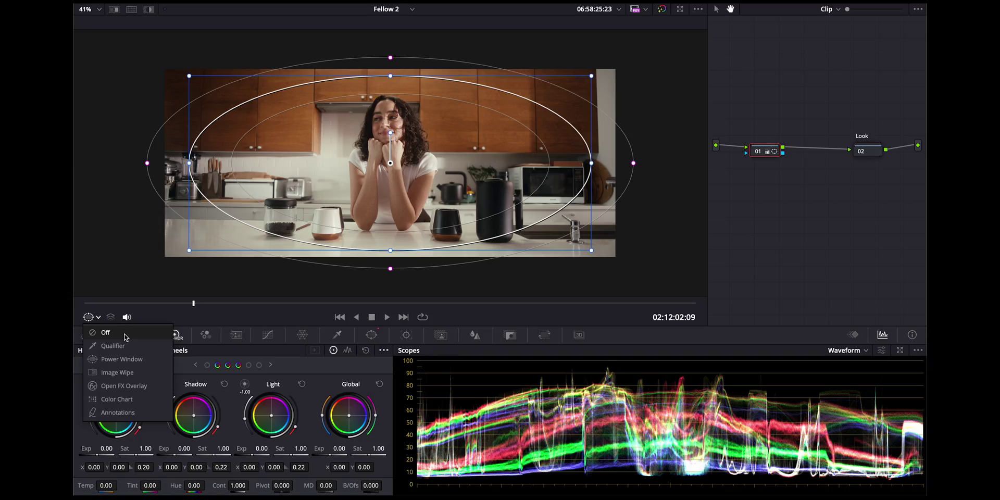
pyautogui.click(106, 332)
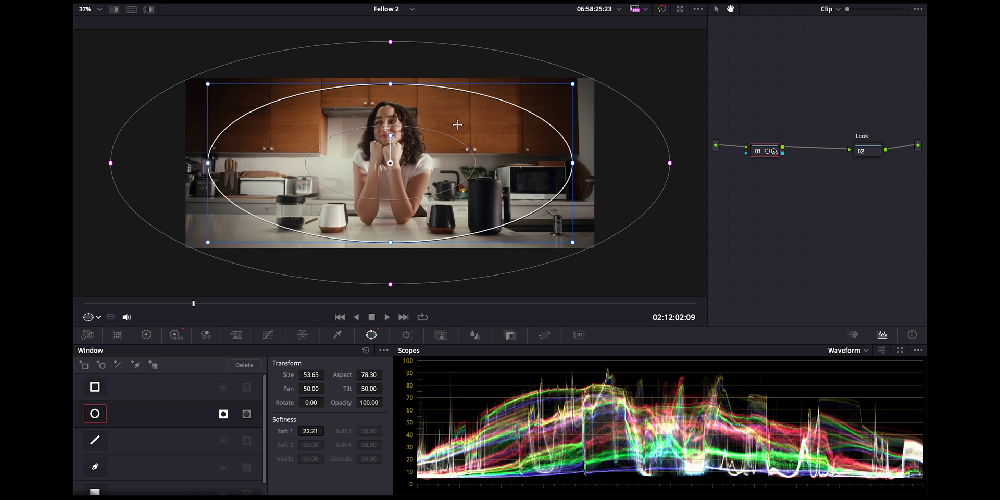
pyautogui.hotkey('alt', 'l')
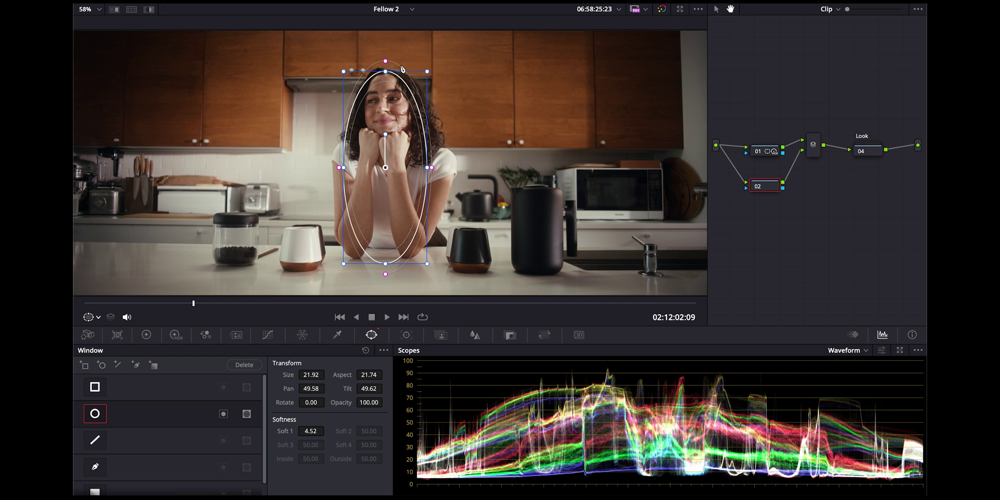
# Fit node 02's oval window over the woman's head and raise Gain to 1.06.
pyautogui.hotkey('shift', 'h')
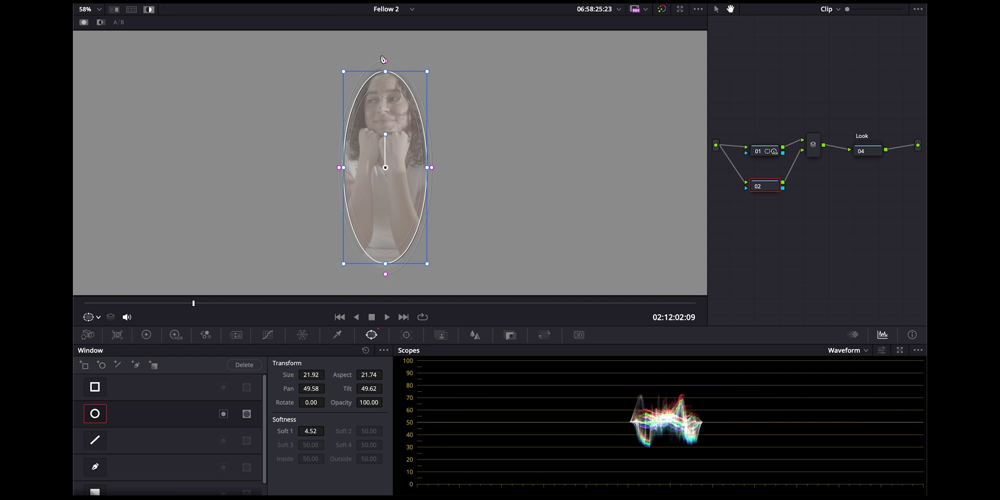
pyautogui.moveTo(385, 94); pyautogui.dragTo(385, 74)
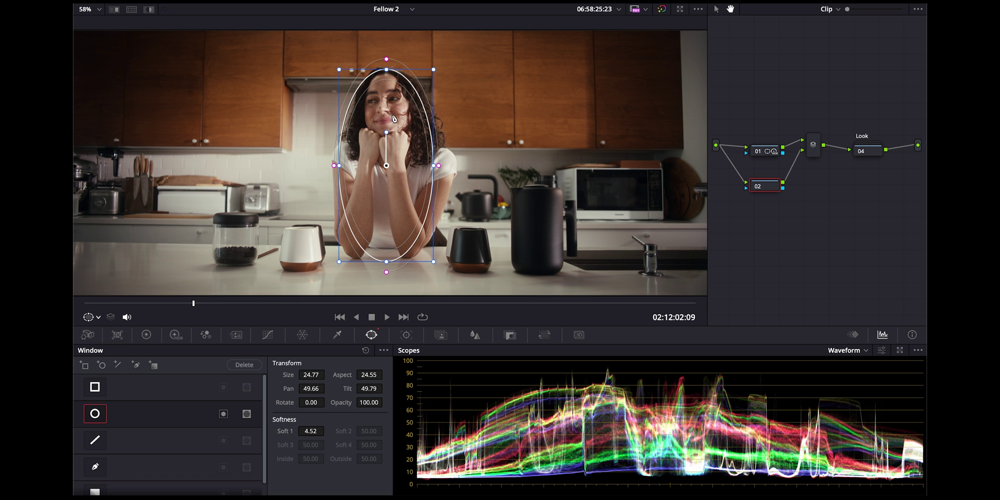
pyautogui.click(146, 335)
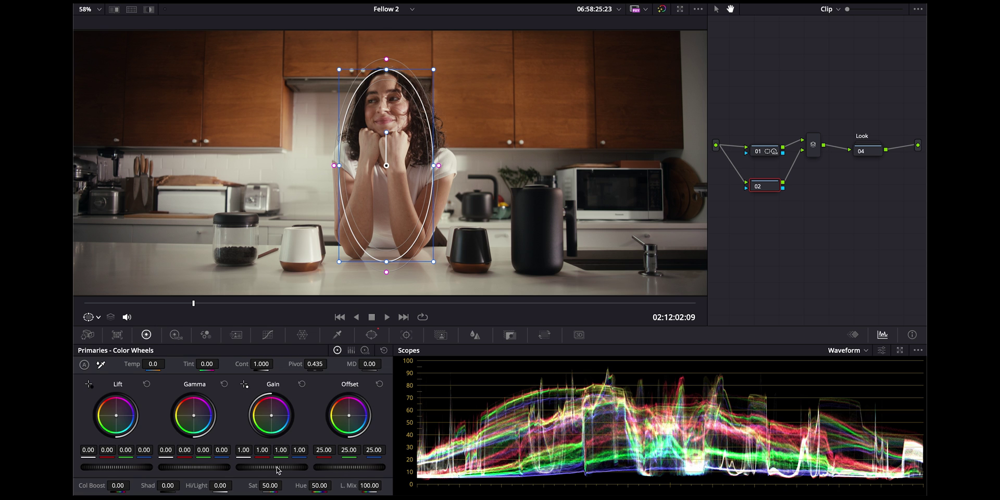
pyautogui.moveTo(271, 466); pyautogui.dragTo(284, 467)
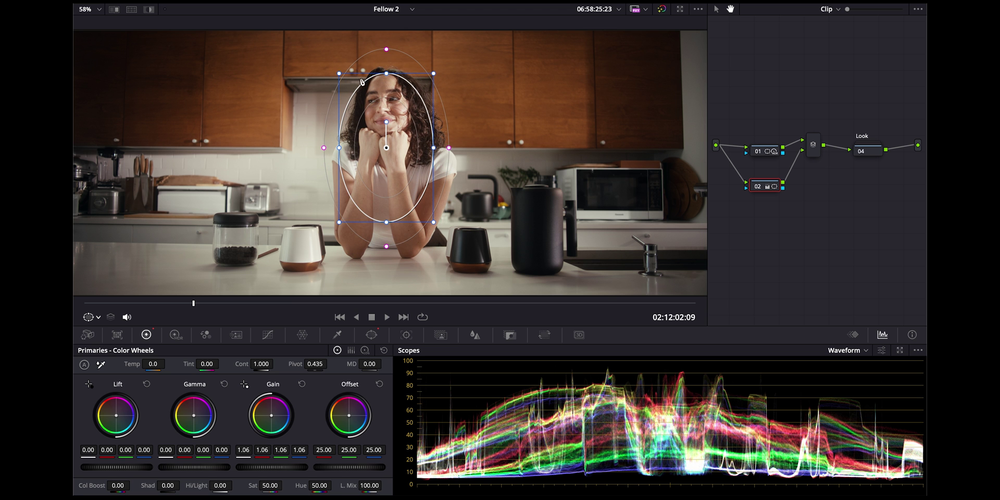
pyautogui.moveTo(339, 76); pyautogui.dragTo(358, 96)
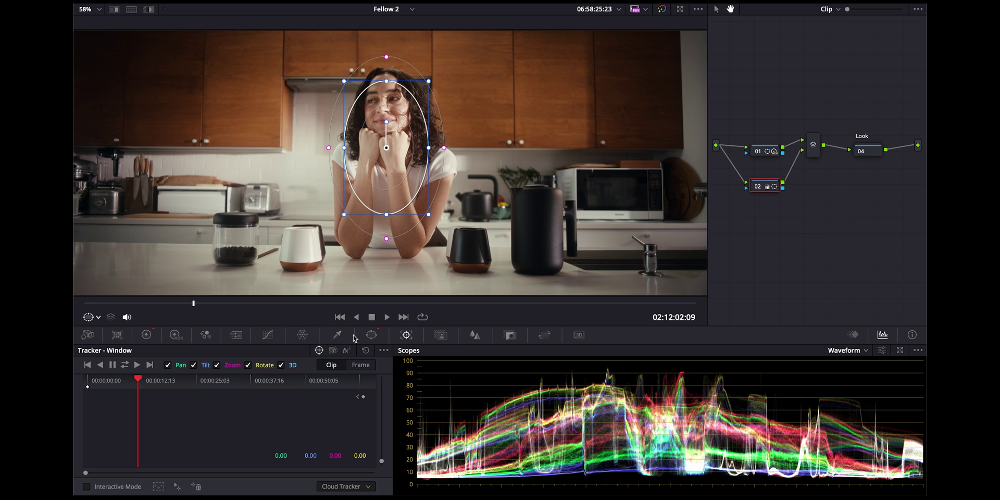
# Track the face oval forward and backward, then draw a pen mask around the woman.
pyautogui.click(125, 365)
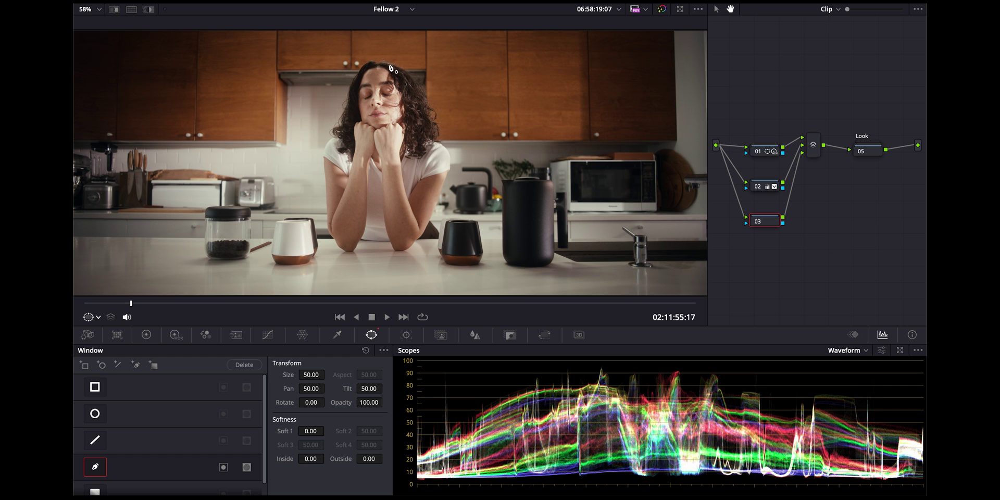
pyautogui.click(370, 76)
pyautogui.click(355, 111)
pyautogui.click(344, 158)
pyautogui.click(347, 226)
pyautogui.click(392, 231)
pyautogui.click(424, 197)
pyautogui.click(433, 152)
pyautogui.click(414, 105)
pyautogui.click(396, 79)
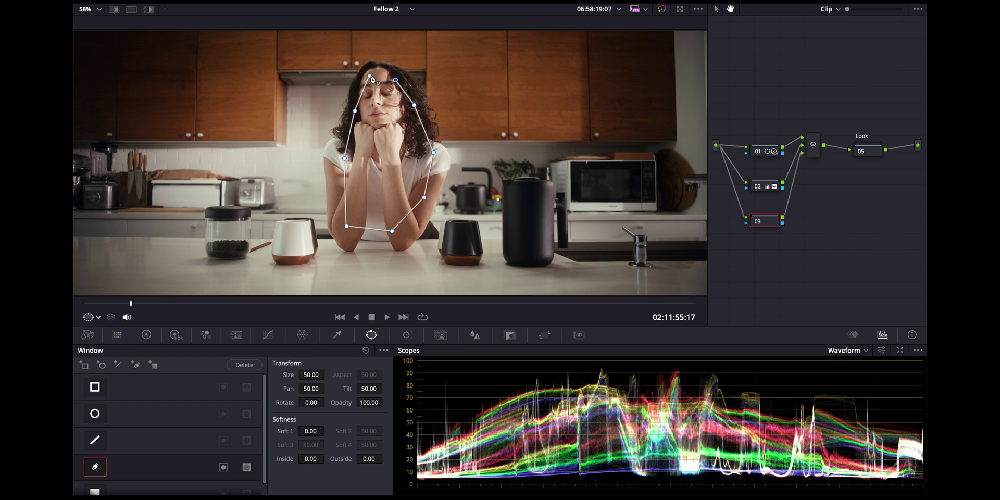
pyautogui.click(370, 76)
# Check the mask with the highlight preview and load grade version 6.
pyautogui.hotkey('shift', 'h')
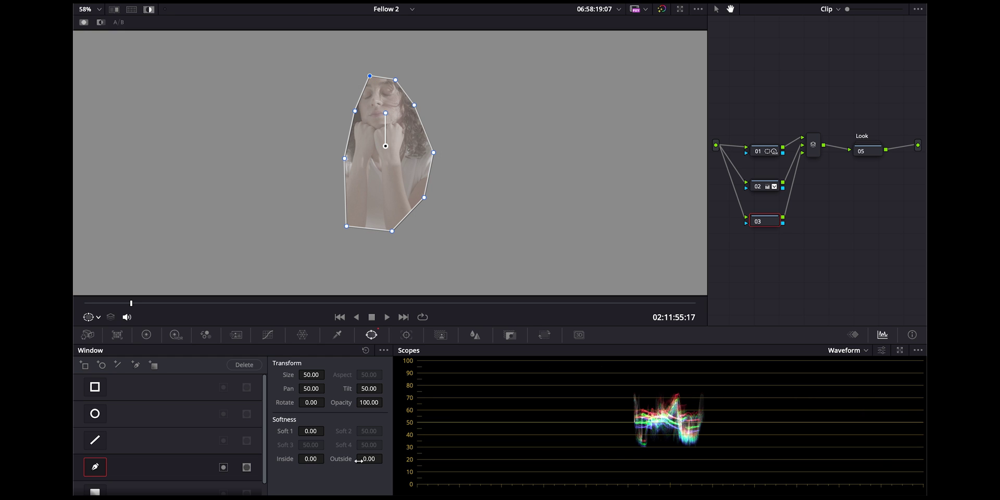
pyautogui.hotkey('shift', 'h')
pyautogui.hotkey('ctrl', 'n')
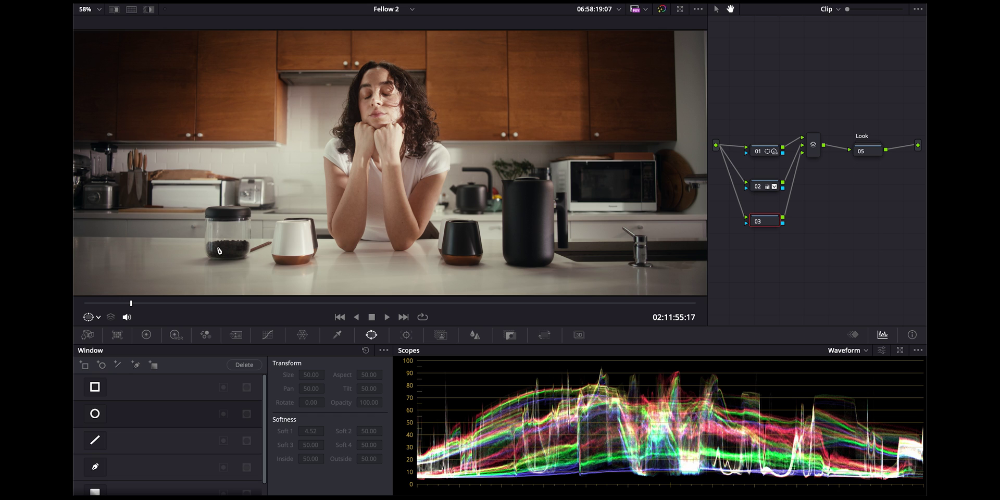
pyautogui.scroll(-1, 123, 424)
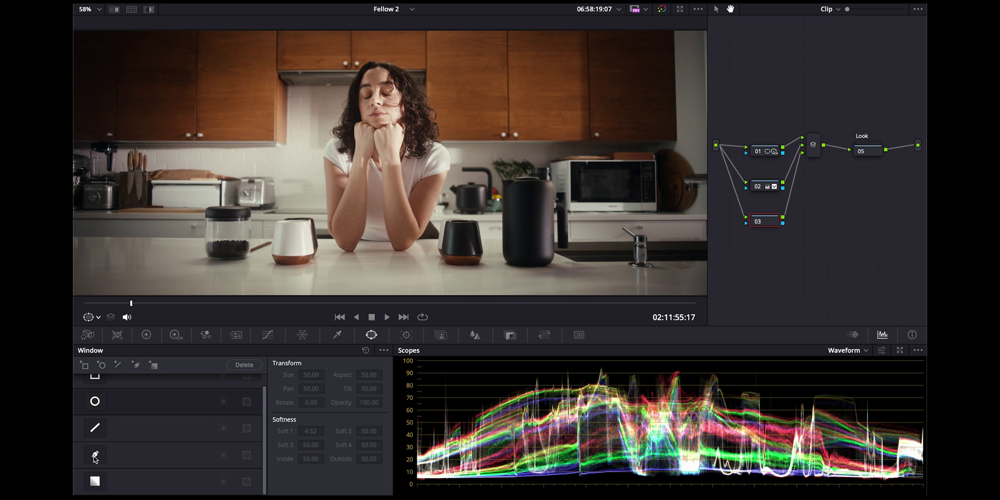
# Enable the jar's freehand window, hide its outline, raise gain, and set Lift to -0.05.
pyautogui.click(95, 456)
pyautogui.click(147, 334)
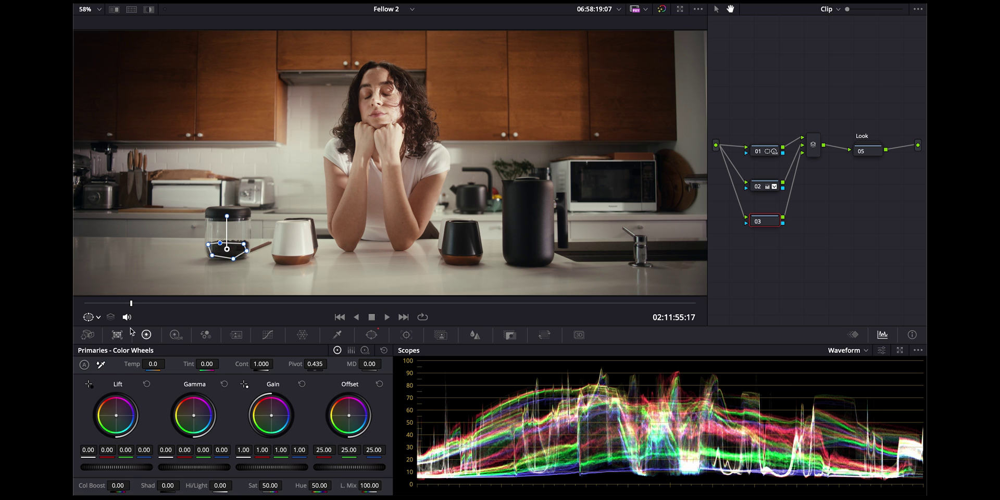
pyautogui.click(89, 316)
pyautogui.click(107, 342)
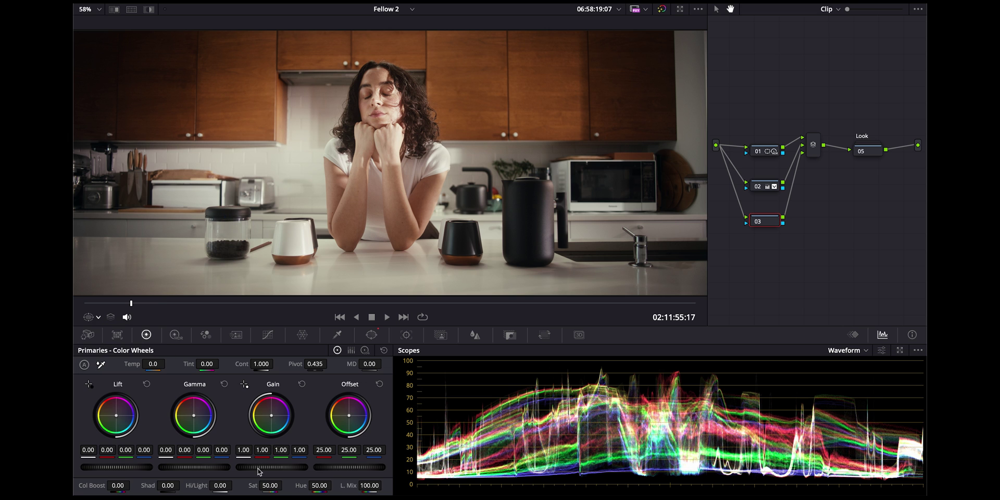
pyautogui.moveTo(271, 467); pyautogui.dragTo(147, 465)
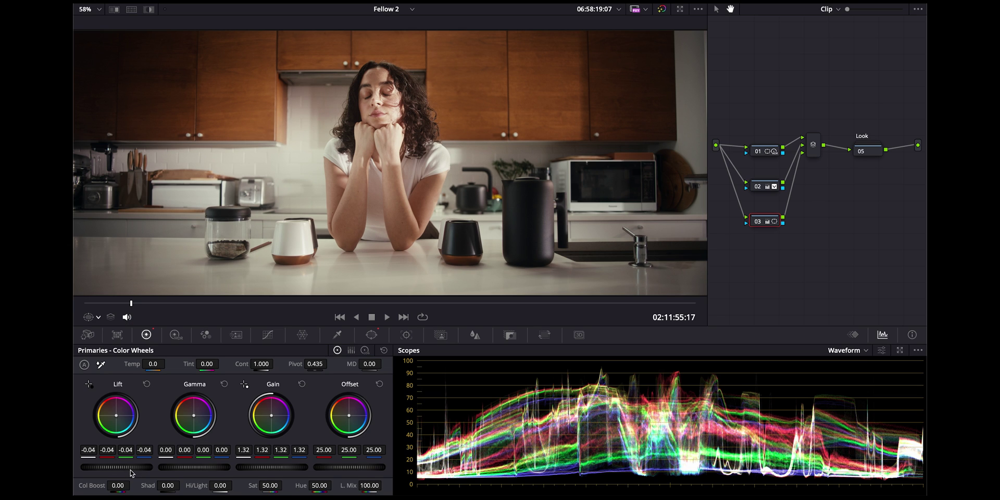
pyautogui.moveTo(131, 468); pyautogui.dragTo(126, 468)
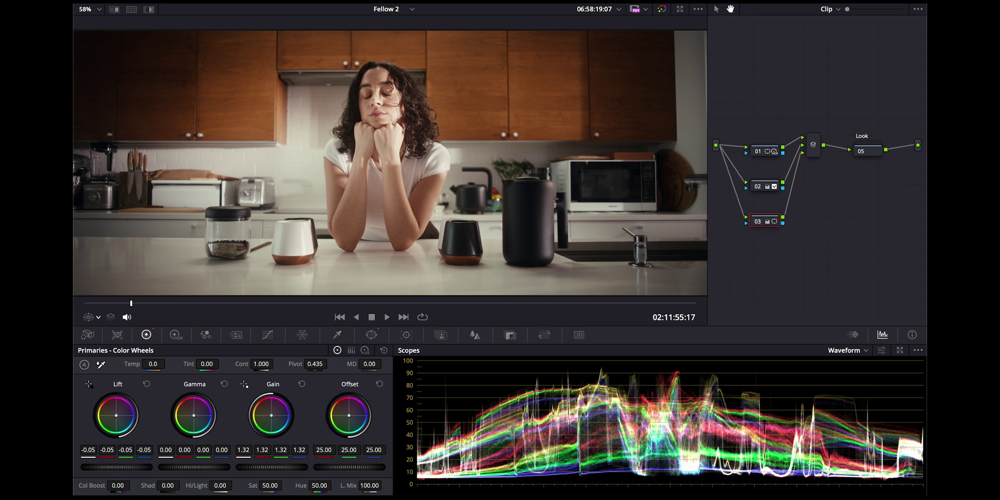
# Soften the jar window's edge to 1.46 and track it forward and backward.
pyautogui.click(371, 335)
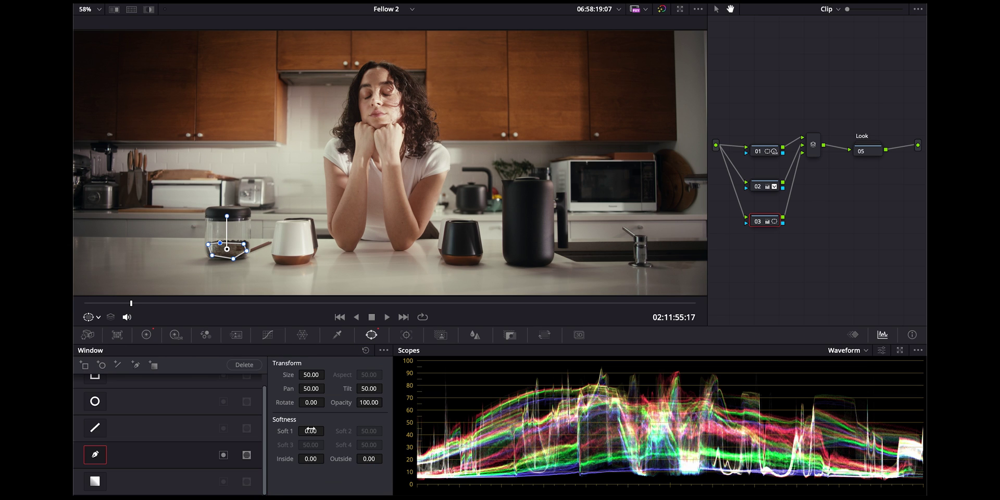
pyautogui.click(90, 316)
pyautogui.click(144, 336)
pyautogui.moveTo(310, 431); pyautogui.dragTo(313, 433)
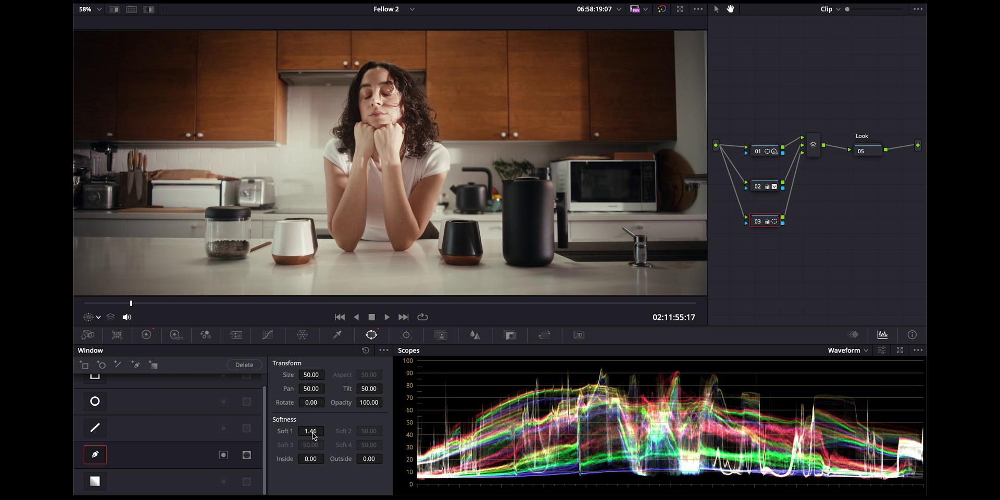
pyautogui.click(407, 335)
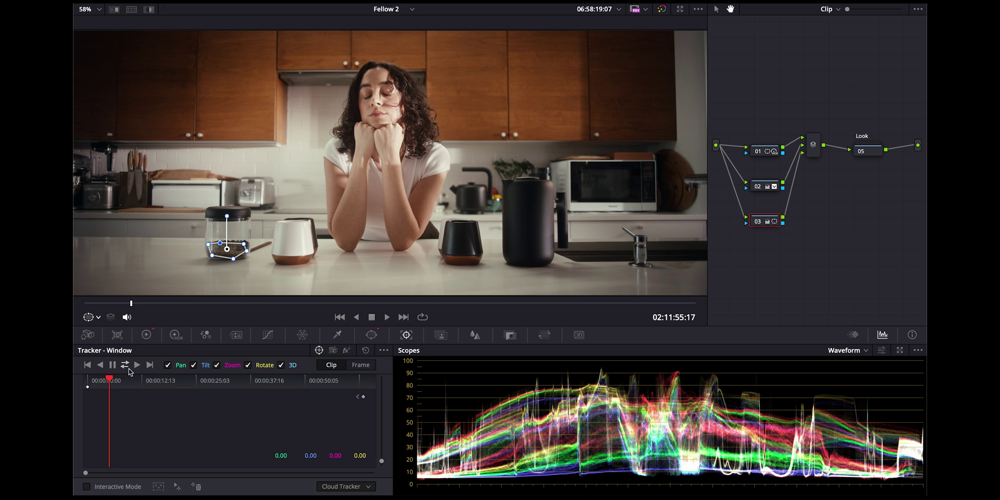
pyautogui.click(125, 365)
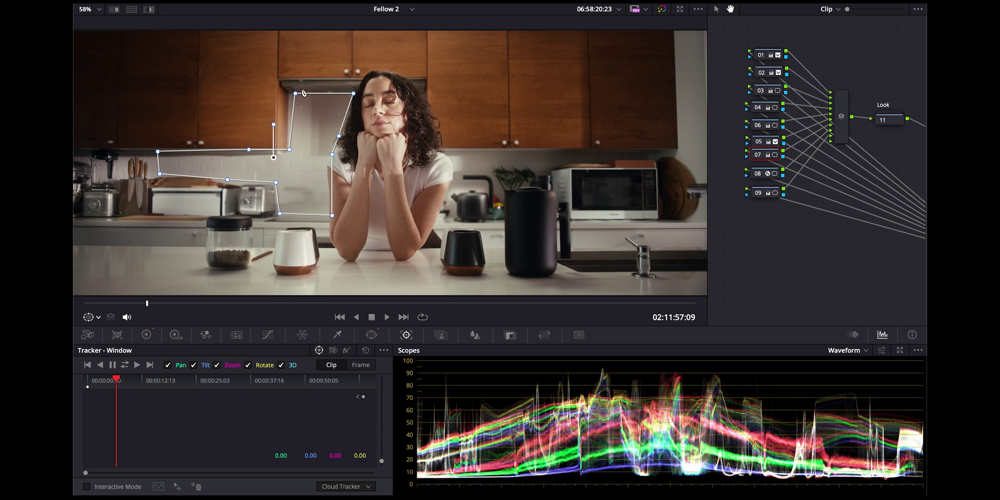
# Preview the jar window as a highlight matte with Shift+H.
pyautogui.hotkey('shift', 'h')
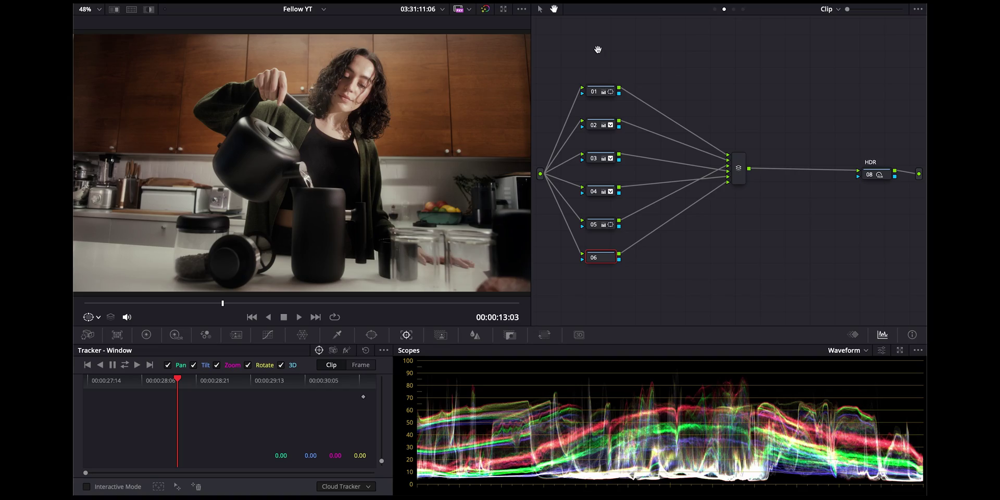
# Compare the grade with nodes 01–06 toggled off and on, then disable HDR node 08.
pyautogui.click(540, 9)
pyautogui.moveTo(625, 37); pyautogui.dragTo(585, 291)
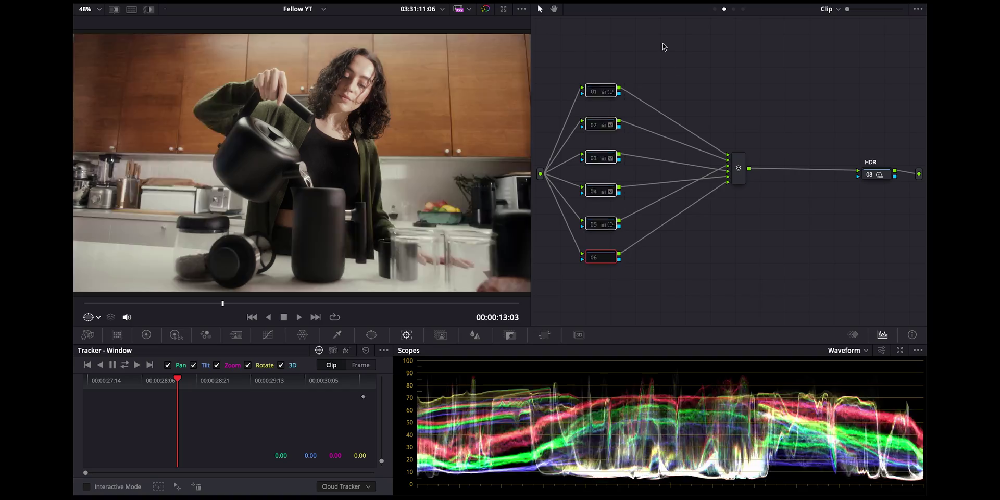
pyautogui.hotkey('ctrl', 'd')
pyautogui.hotkey('ctrl', 'd')
pyautogui.hotkey('ctrl', 'd')
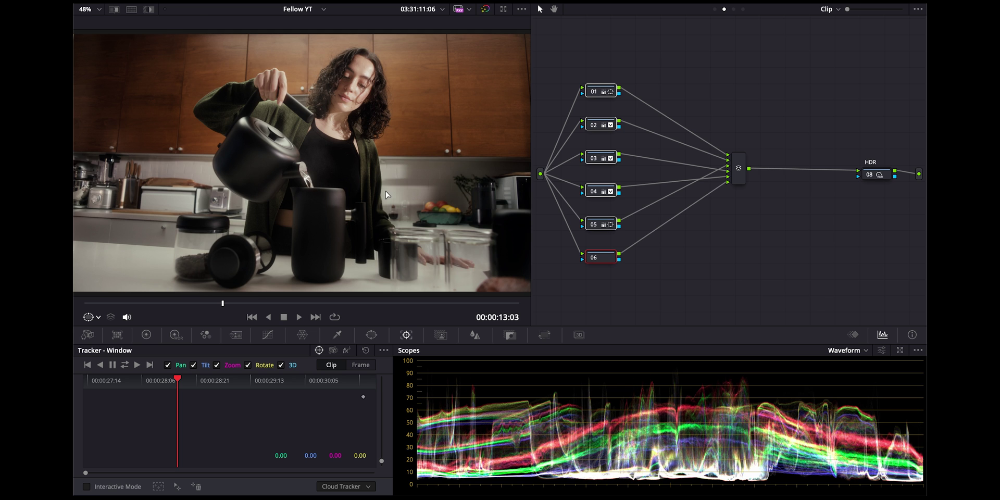
pyautogui.hotkey('ctrl', 'd')
pyautogui.hotkey('ctrl', 'd')
pyautogui.click(879, 174)
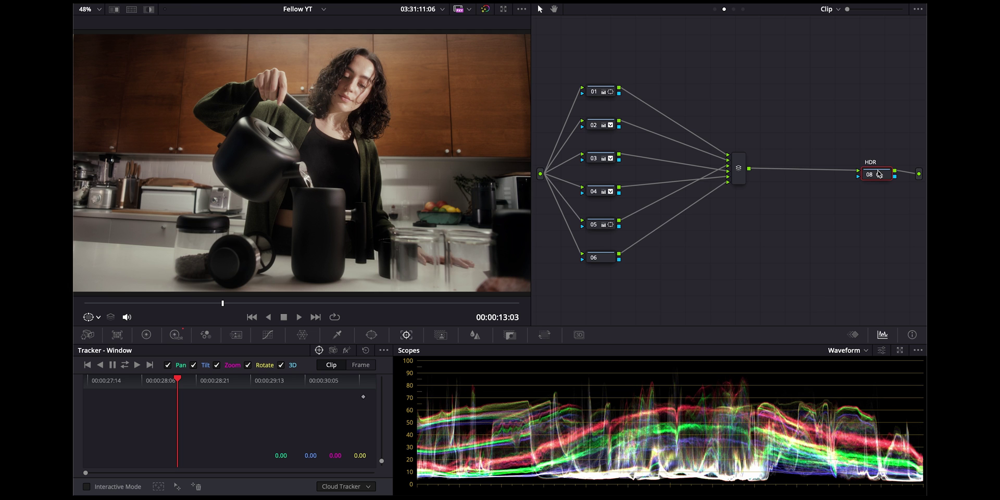
pyautogui.hotkey('ctrl', 'd')
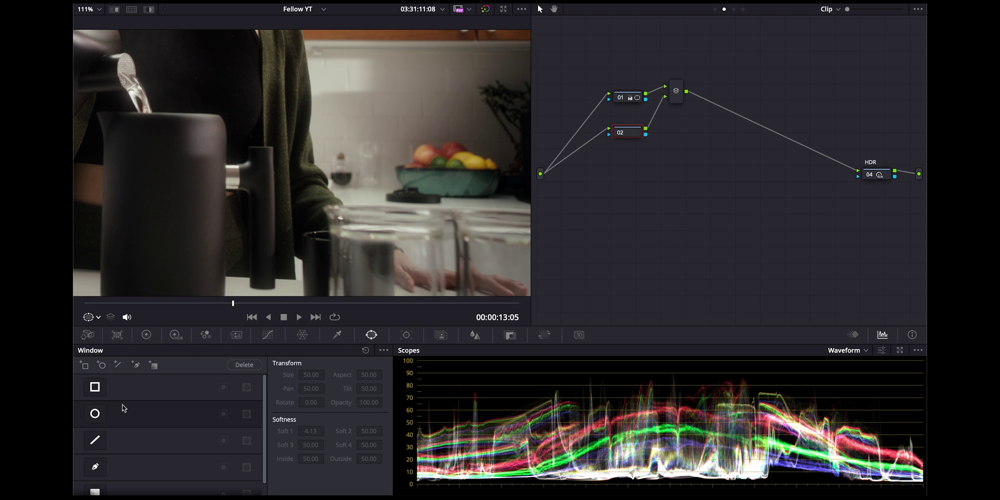
# Add a rectangle window to node 02, move it onto the back wall, and widen it slightly.
pyautogui.click(97, 387)
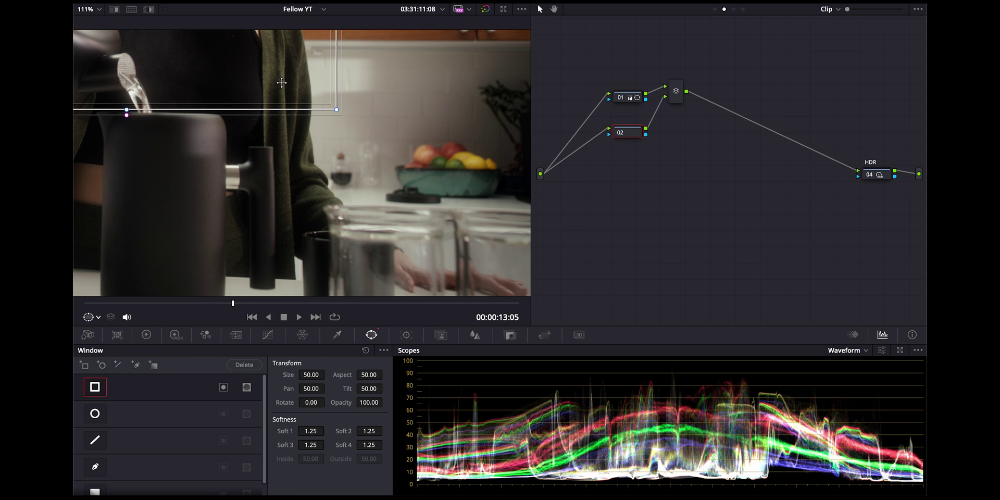
pyautogui.moveTo(281, 82); pyautogui.dragTo(430, 216)
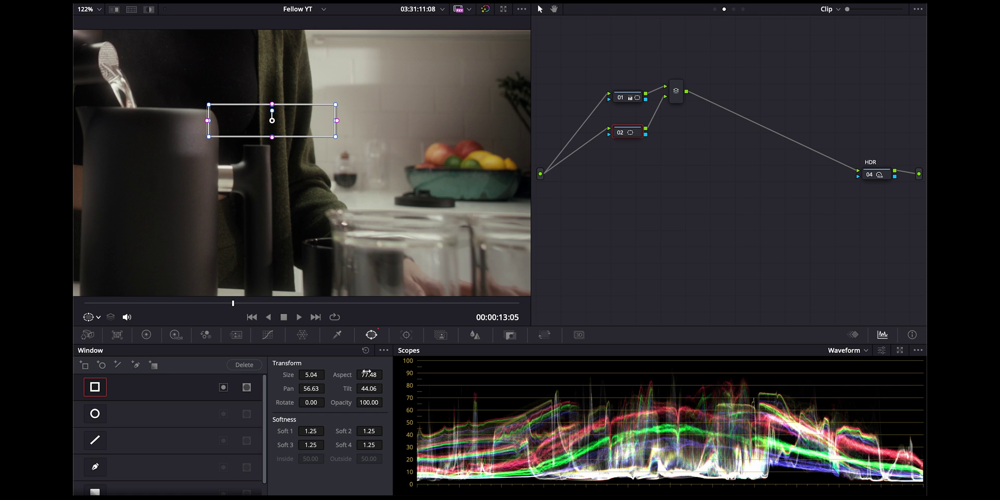
pyautogui.moveTo(367, 373); pyautogui.dragTo(374, 372)
pyautogui.moveTo(302, 120)
pyautogui.mouseDown()
pyautogui.moveTo(384, 119)
pyautogui.moveTo(373, 120)
pyautogui.mouseUp()
pyautogui.click(147, 335)
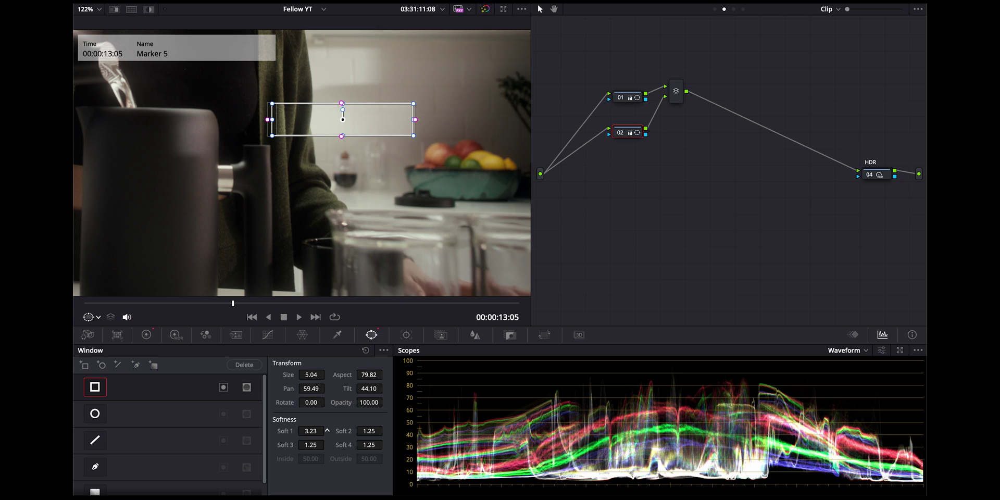
# Reset Soft 1 and Soft 2 on the wall-streak rectangle, then preview playback from the marker.
pyautogui.doubleClick(311, 431)
pyautogui.doubleClick(368, 431)
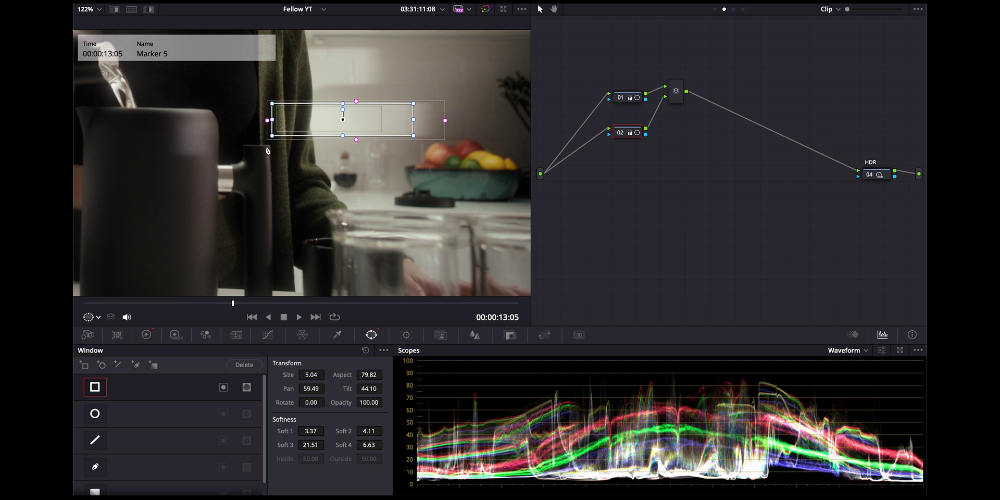
pyautogui.press('space')
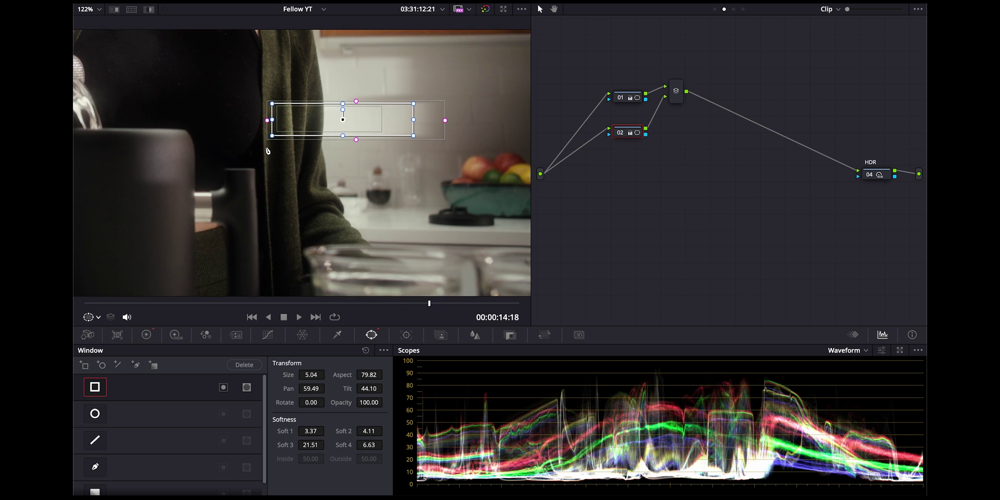
pyautogui.press('space')
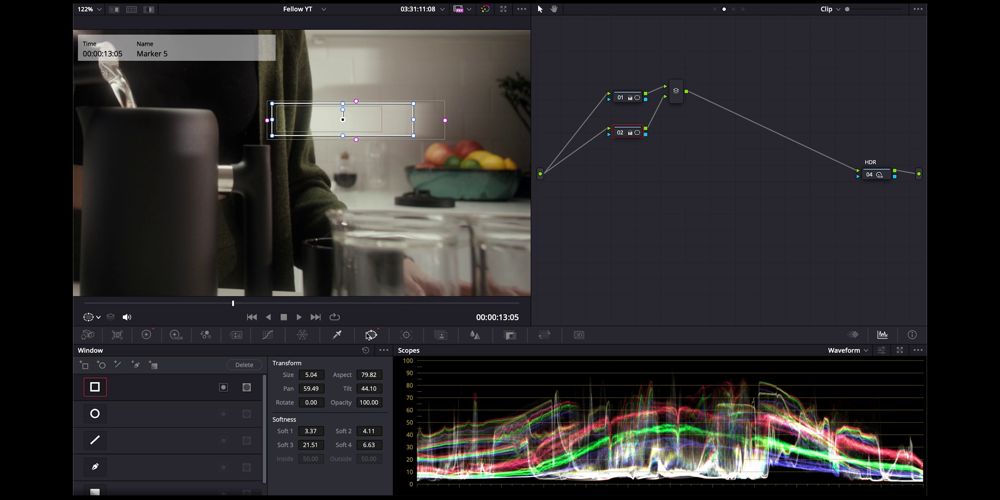
# Delete the rectangle window's tracker feature points that sit over the woman's arm.
pyautogui.click(409, 335)
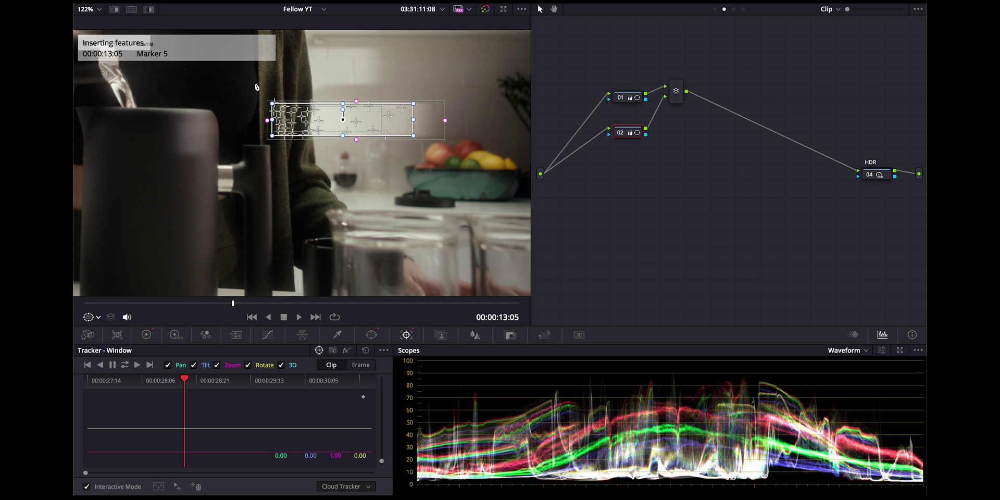
pyautogui.moveTo(255, 84); pyautogui.dragTo(324, 155)
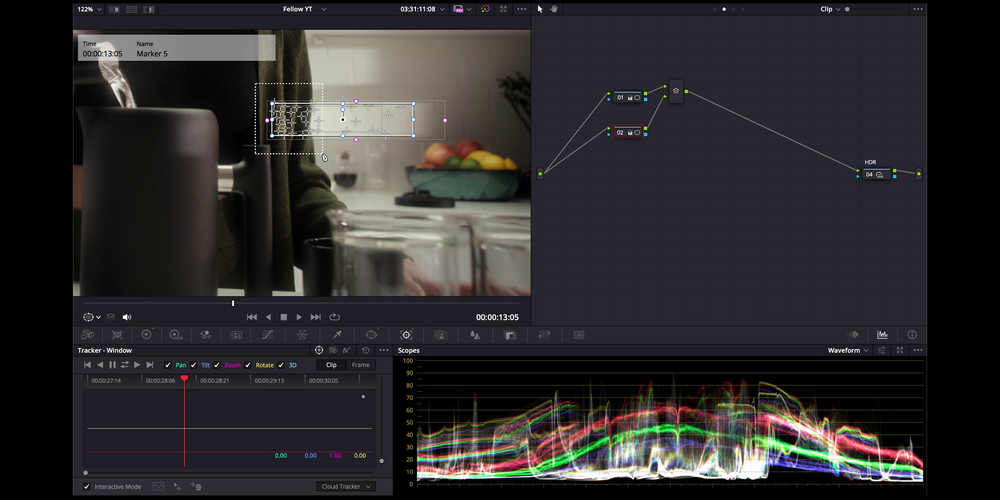
pyautogui.click(197, 487)
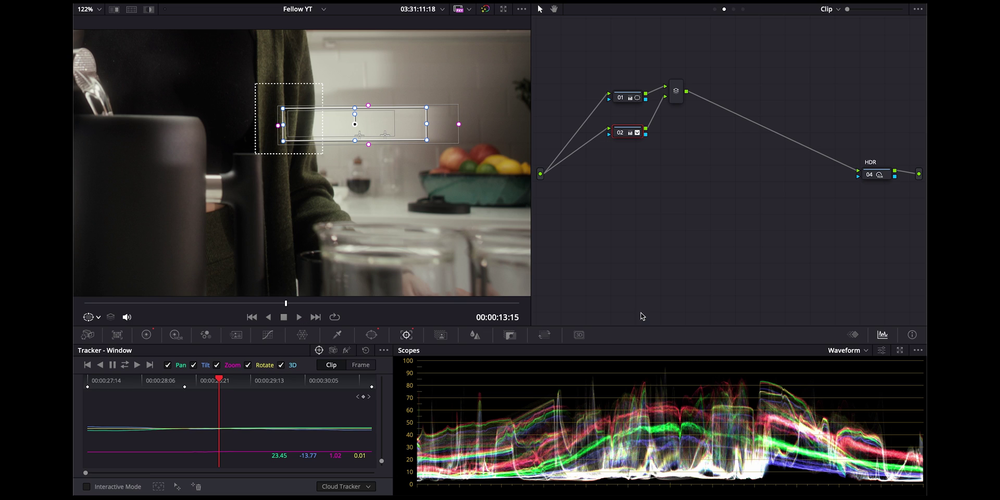
pyautogui.click(371, 335)
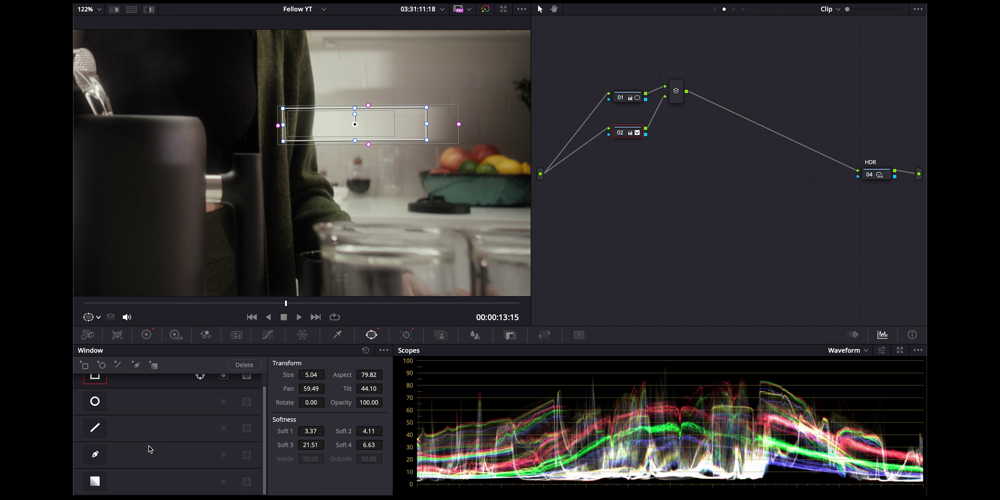
# Draw a curve window with points running down the woman's sleeve.
pyautogui.click(95, 467)
pyautogui.click(307, 55)
pyautogui.click(315, 102)
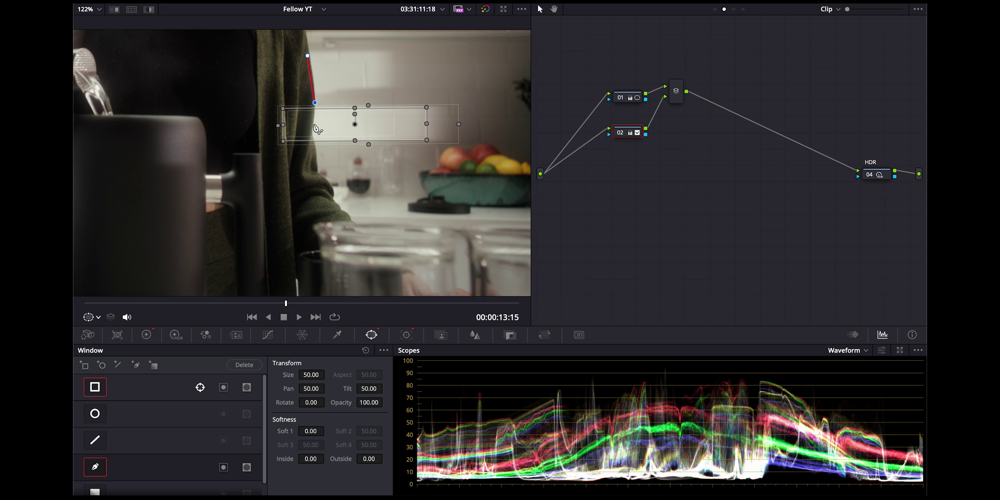
pyautogui.click(311, 133)
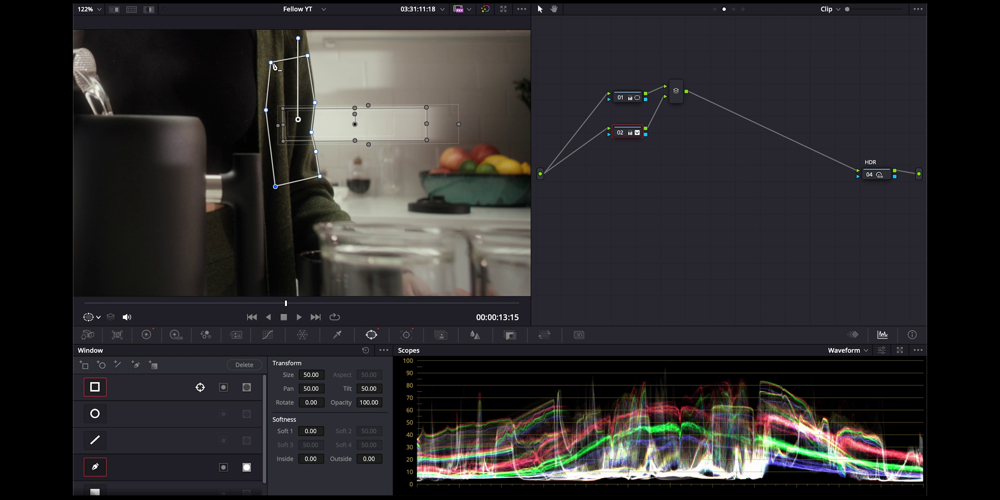
# Track the windows forward, then backward from 13:15 to the start of the clip.
pyautogui.click(406, 335)
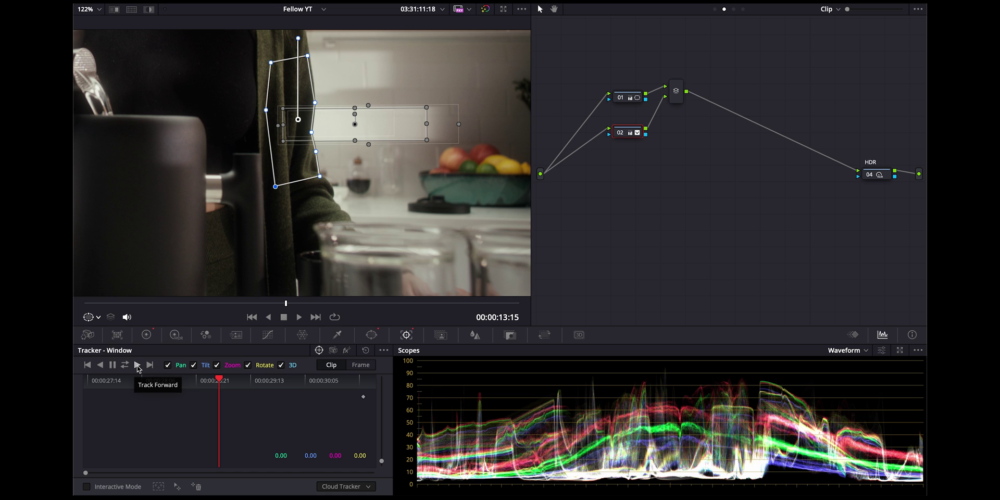
pyautogui.click(137, 365)
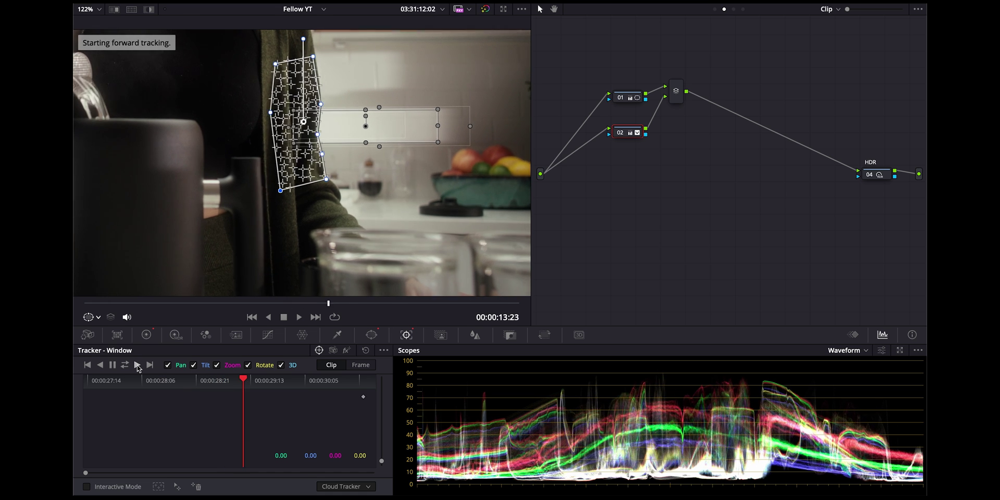
pyautogui.click(219, 380)
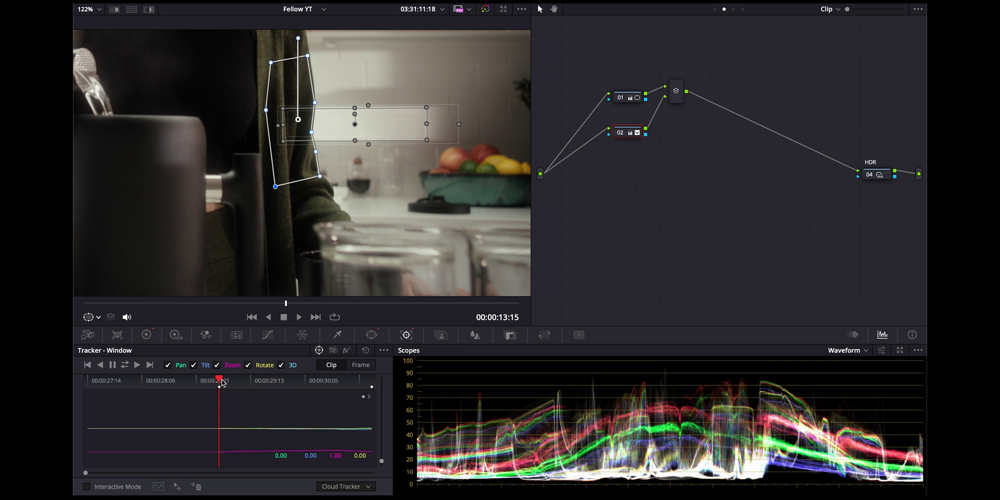
pyautogui.click(101, 365)
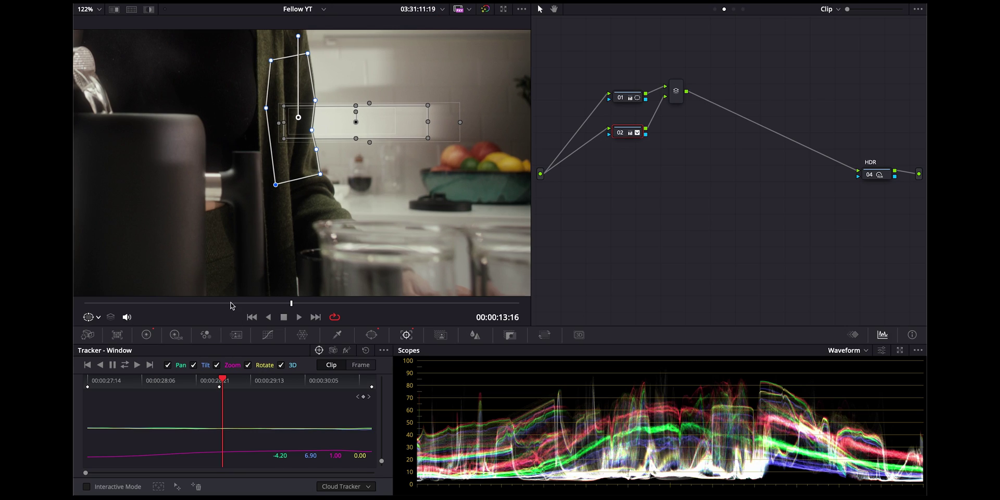
pyautogui.moveTo(232, 303); pyautogui.dragTo(84, 304)
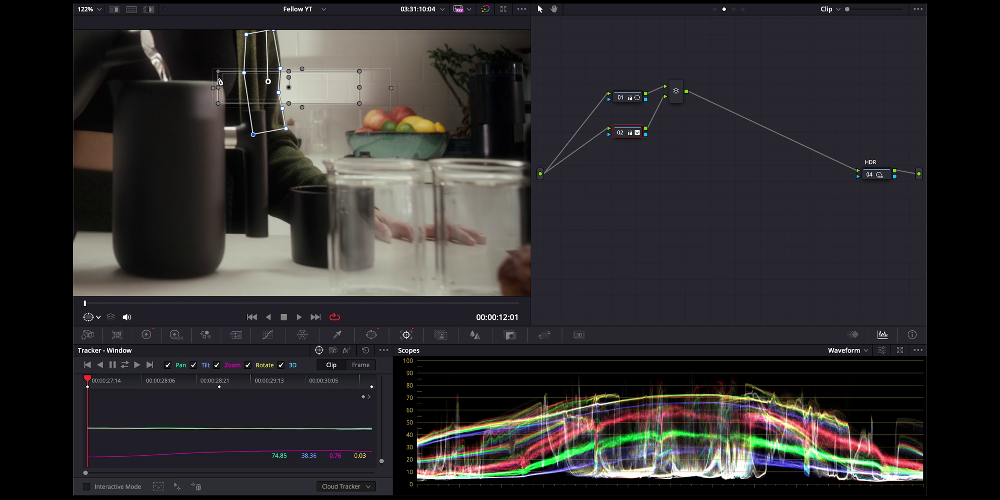
# Add a hand-drawn window outlining the woman's arm behind the black jug.
pyautogui.click(370, 335)
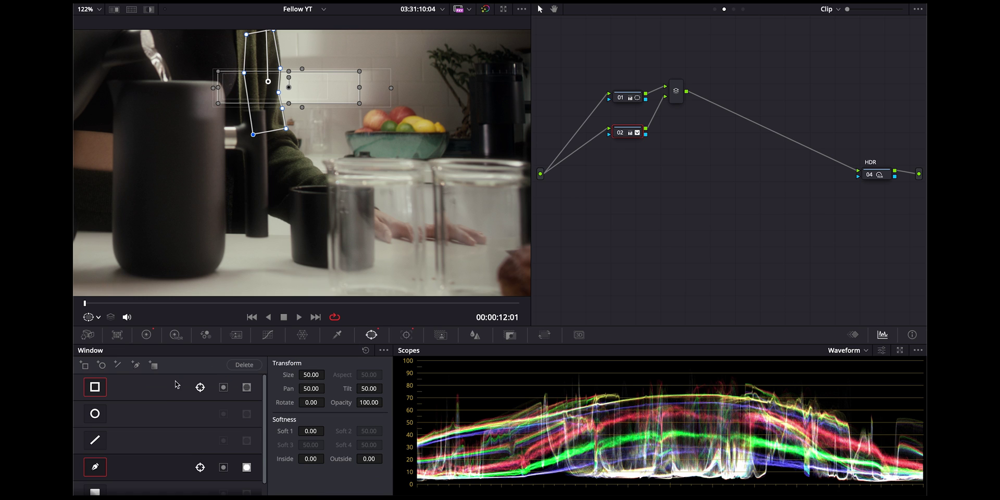
pyautogui.scroll(-1, 103, 421)
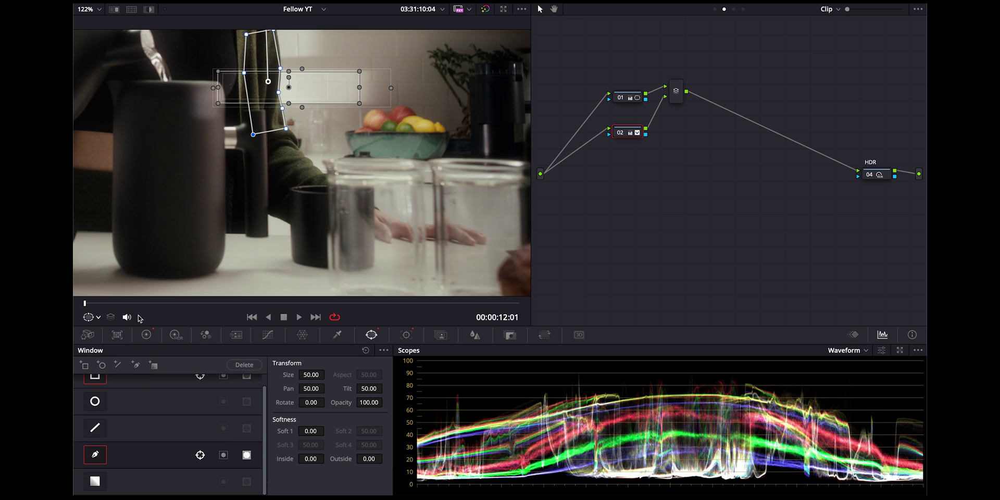
pyautogui.click(136, 365)
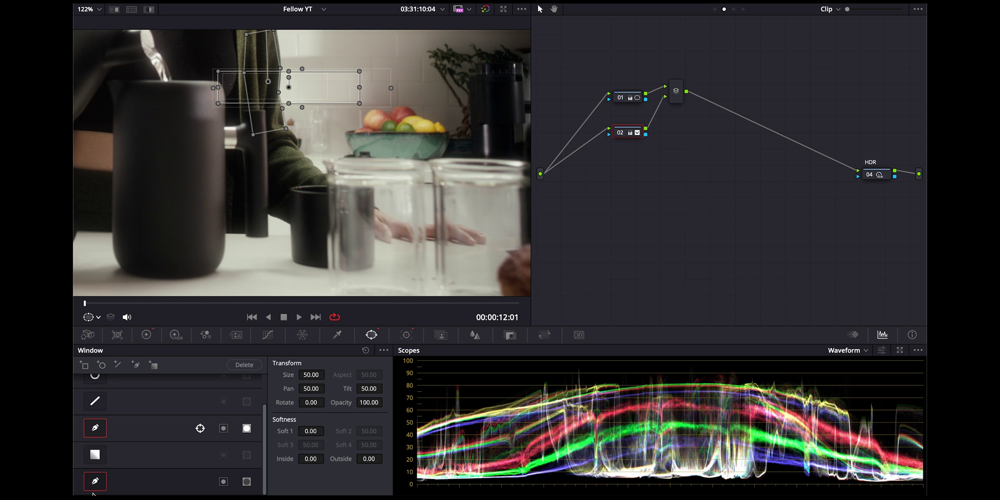
pyautogui.scroll(-5, 267, 135)
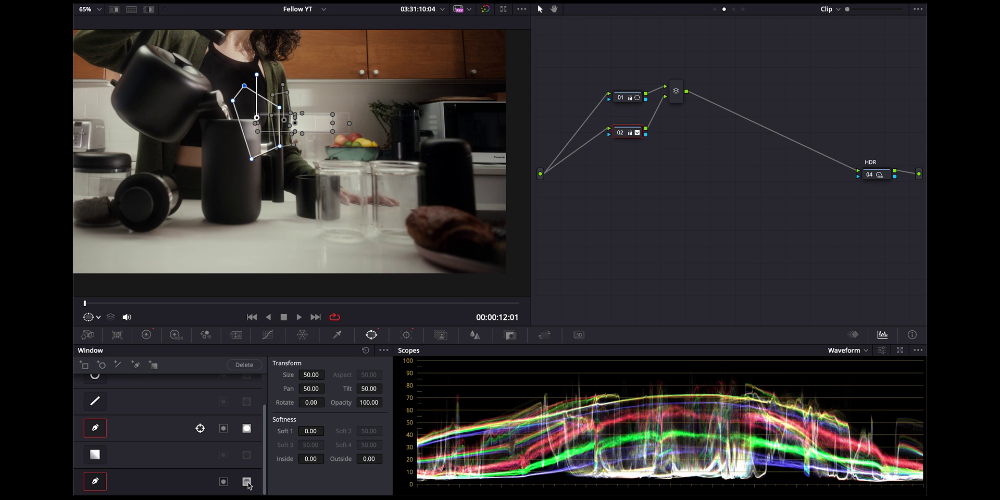
pyautogui.click(246, 481)
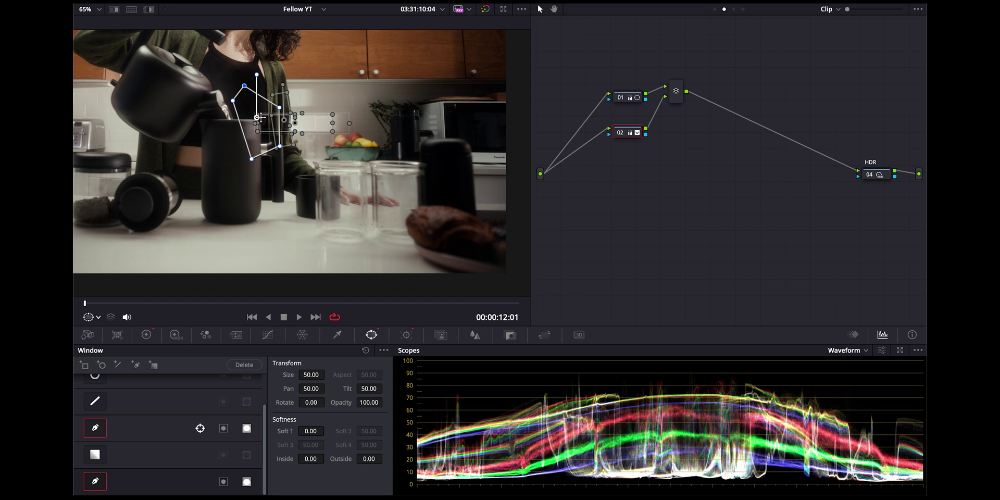
# Track the arm window forward through the shot and check an earlier frame.
pyautogui.click(405, 335)
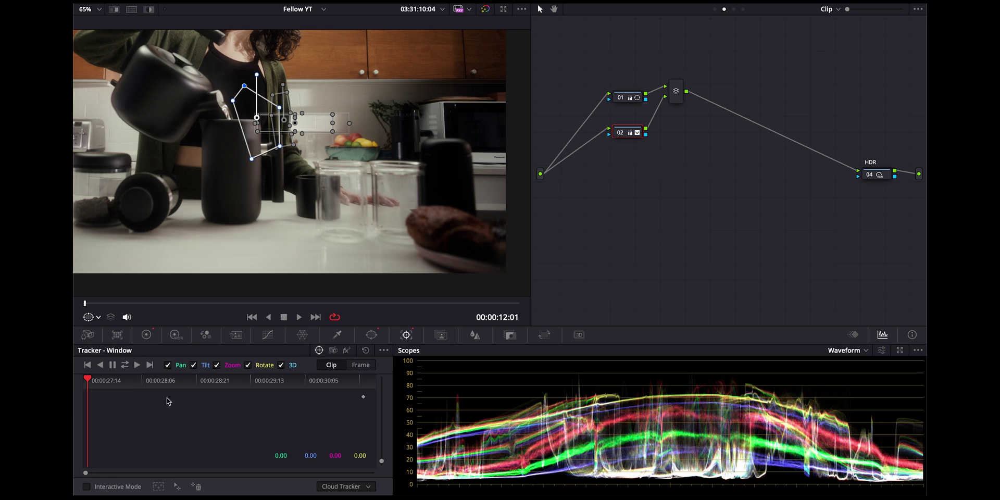
pyautogui.click(138, 365)
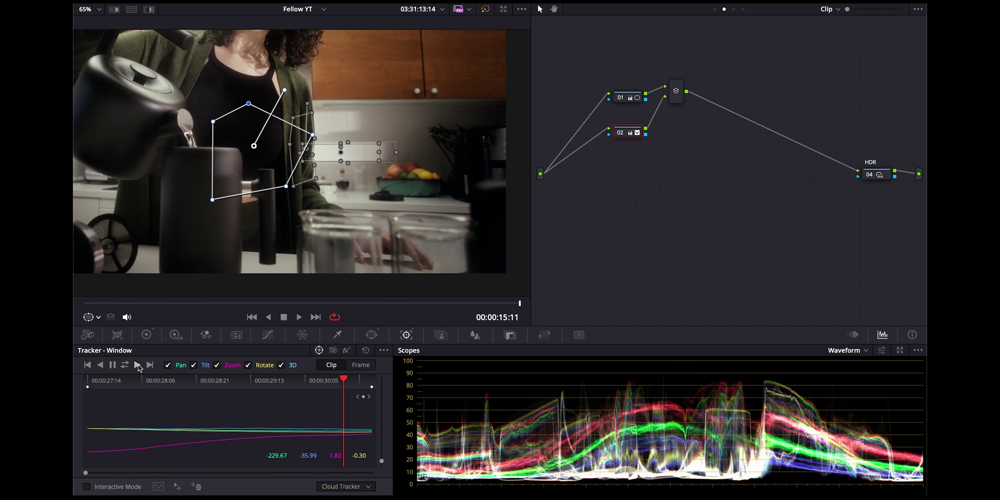
pyautogui.click(315, 380)
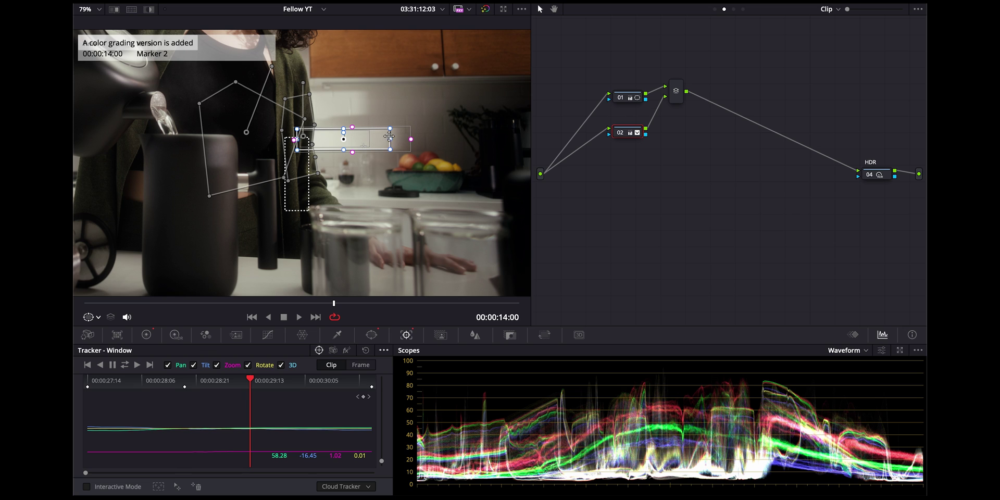
# Widen the streak rectangle across the back wall and retrack the woman's window with fresh features.
pyautogui.moveTo(391, 140); pyautogui.dragTo(486, 138)
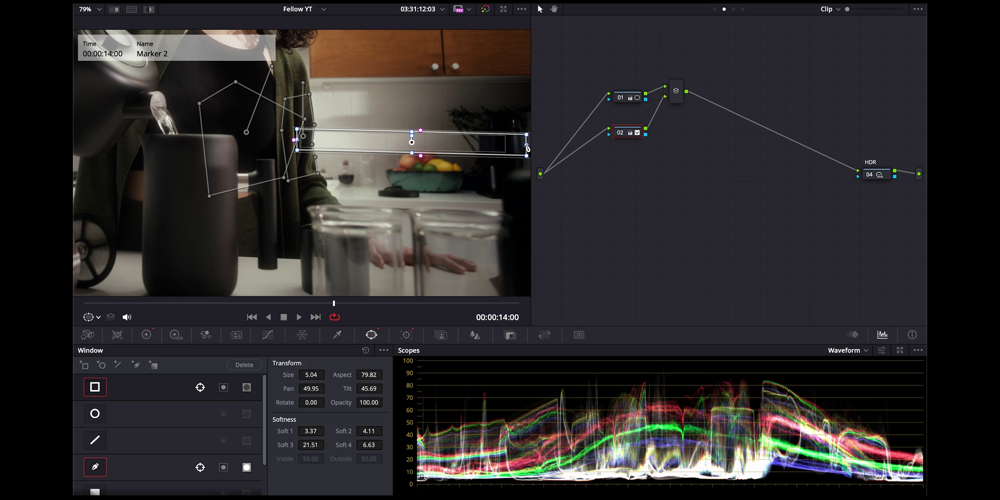
pyautogui.click(406, 335)
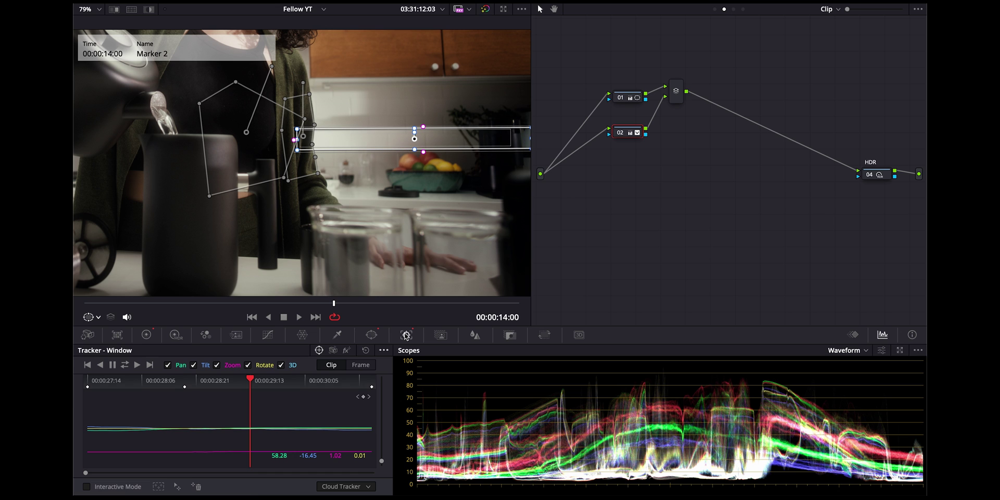
pyautogui.click(86, 486)
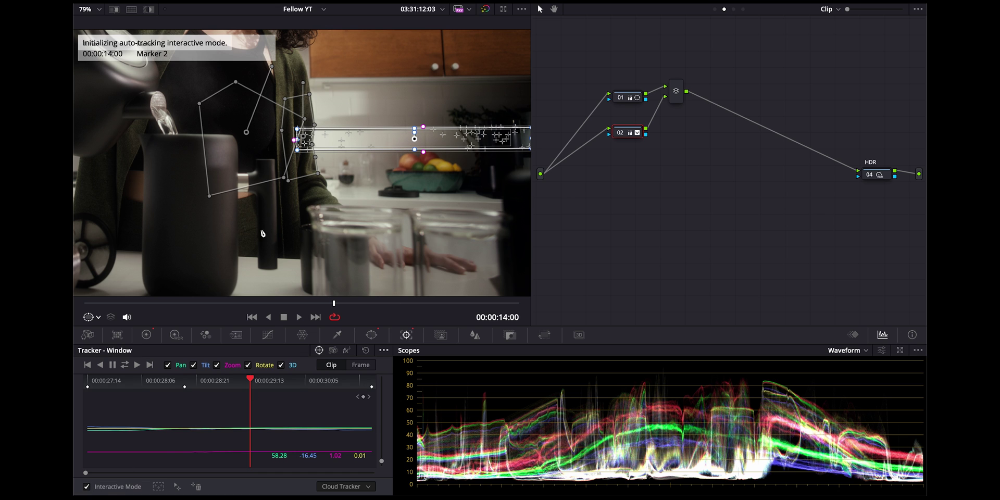
pyautogui.click(297, 129)
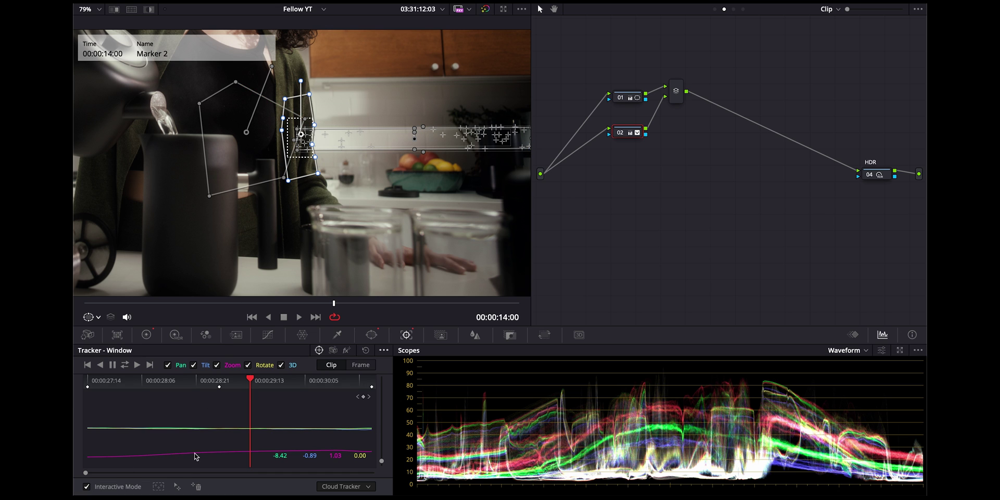
pyautogui.click(195, 486)
pyautogui.click(126, 365)
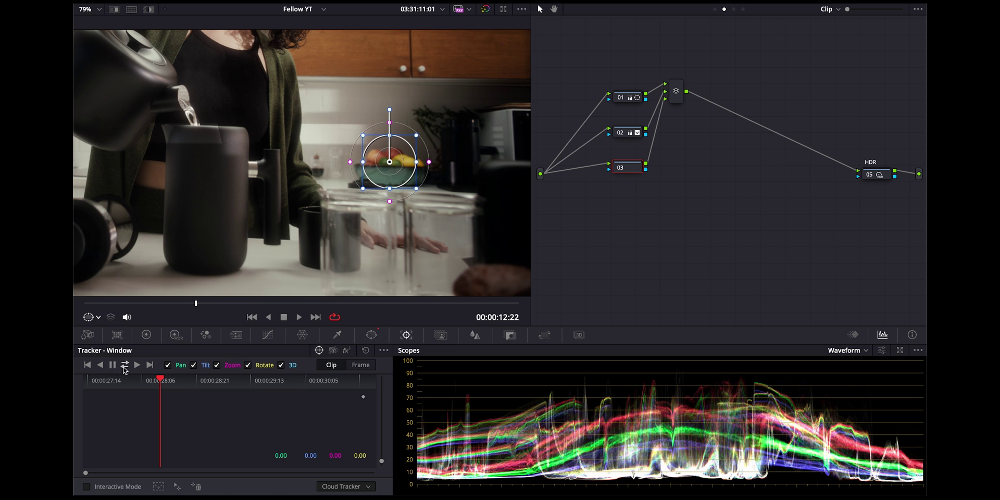
# Track the glow window, then in Frame mode shift the circle onto the fruit bowl at 14:00.
pyautogui.click(125, 367)
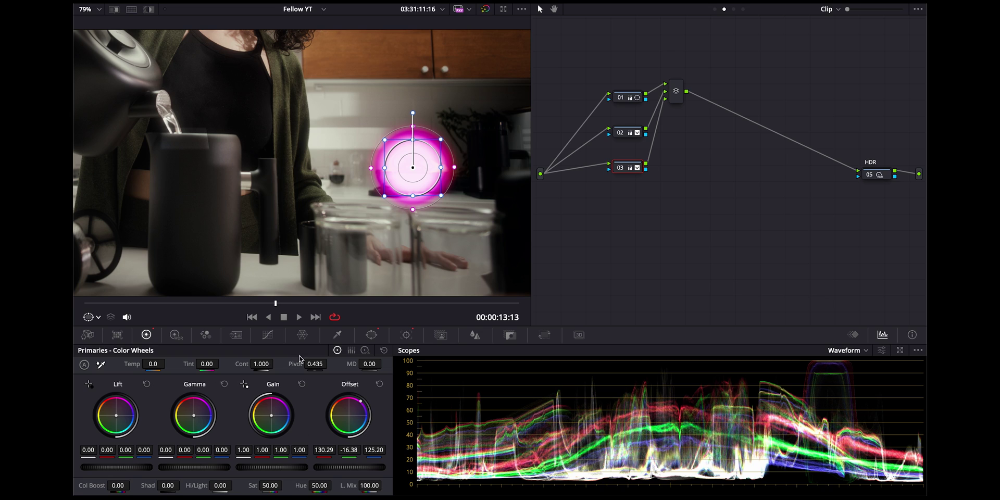
pyautogui.click(406, 334)
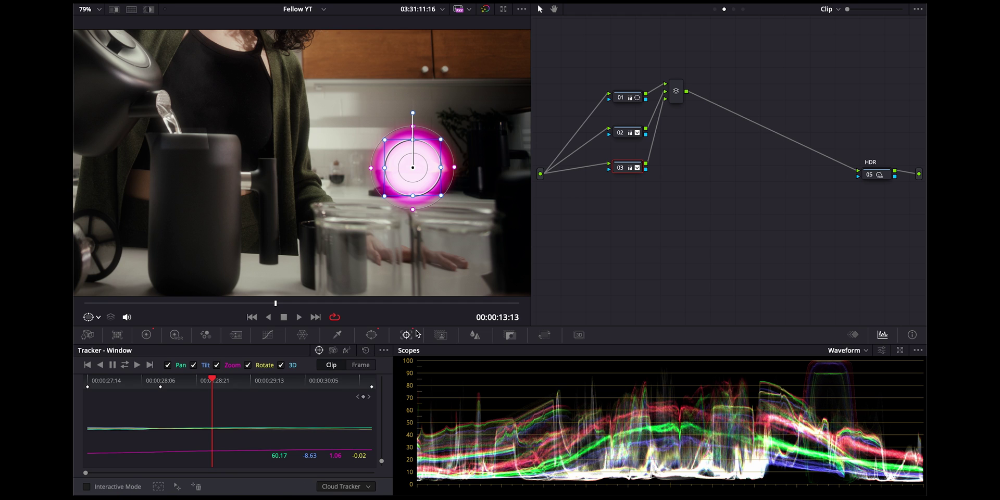
pyautogui.click(364, 367)
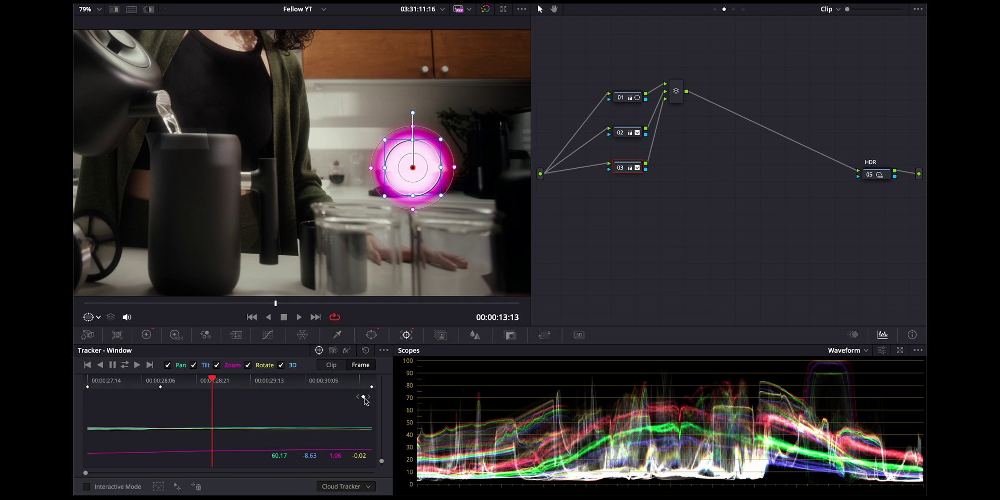
pyautogui.click(254, 380)
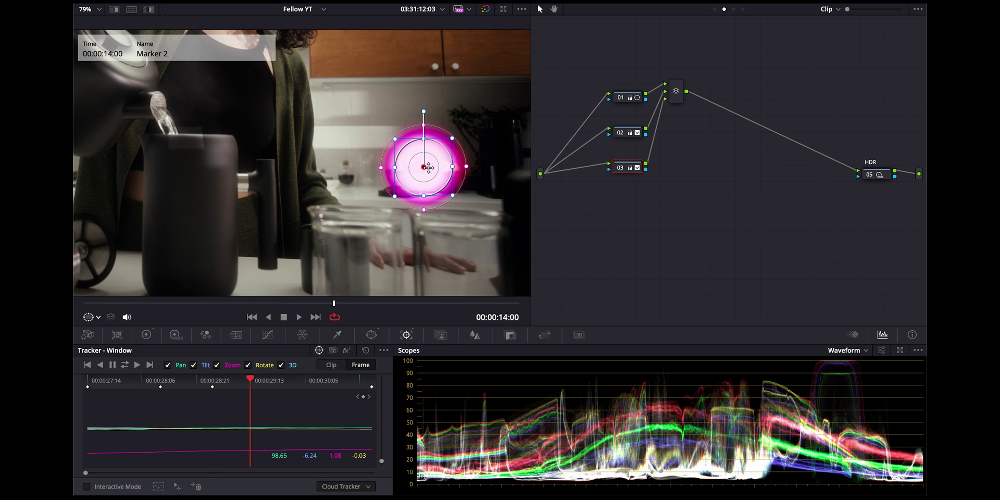
pyautogui.moveTo(427, 167); pyautogui.dragTo(342, 168)
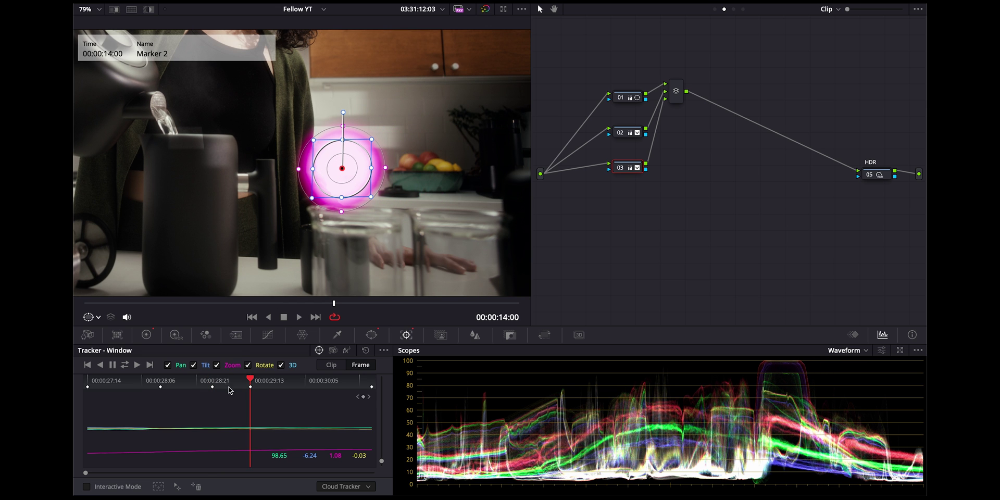
pyautogui.click(213, 381)
pyautogui.click(177, 380)
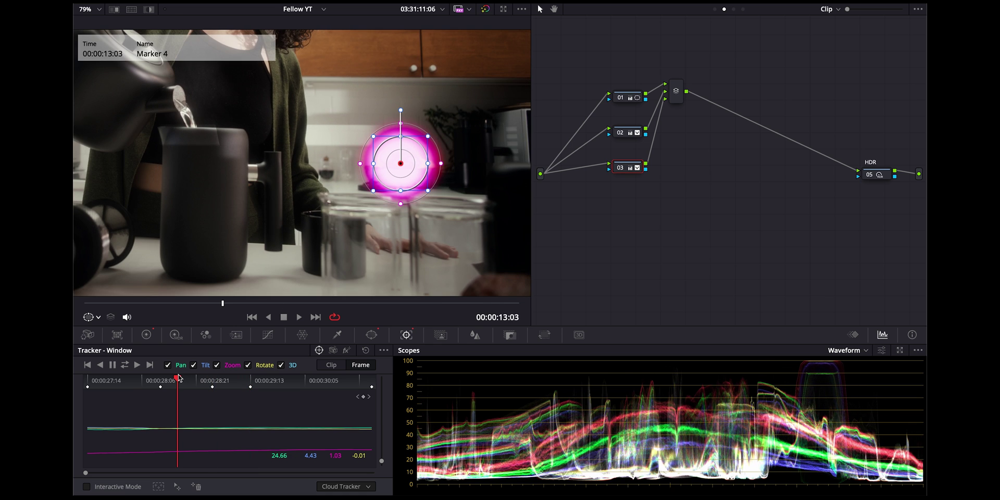
pyautogui.click(251, 380)
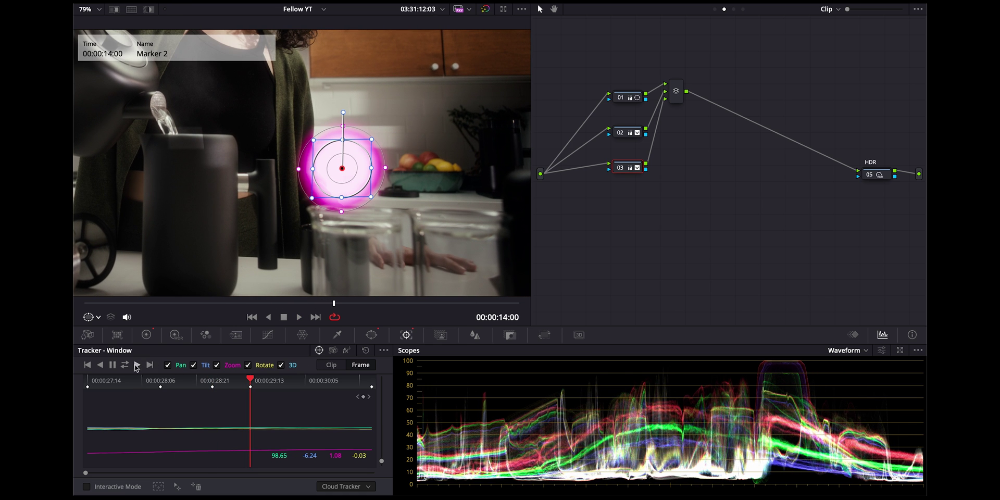
# Track the glow forward, re-place the circle over the fruit bowl just after 14:11, and retrack.
pyautogui.click(137, 365)
pyautogui.click(289, 381)
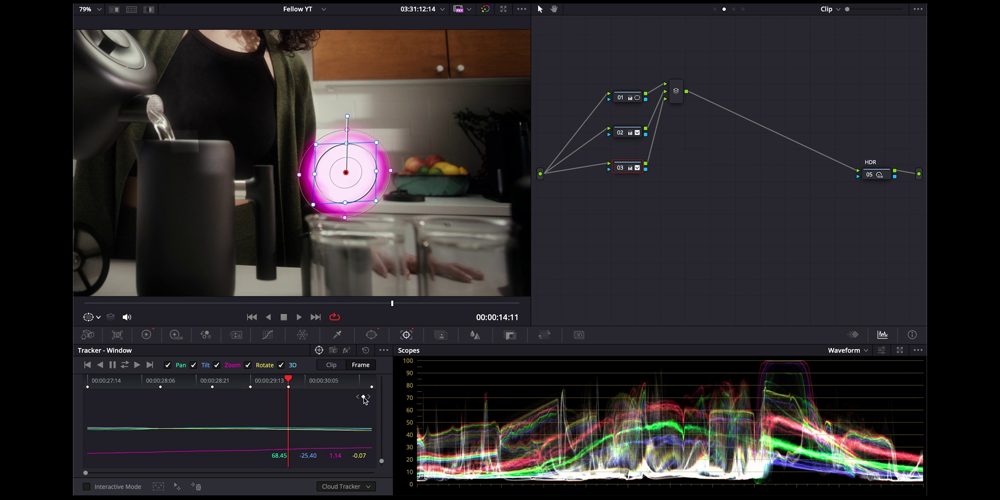
pyautogui.press('Right')
pyautogui.moveTo(357, 182); pyautogui.dragTo(441, 179)
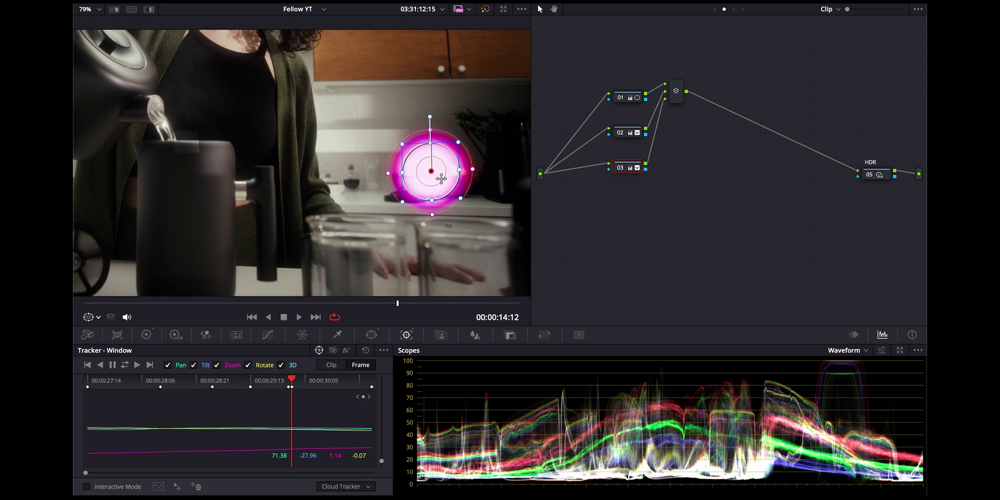
pyautogui.click(138, 365)
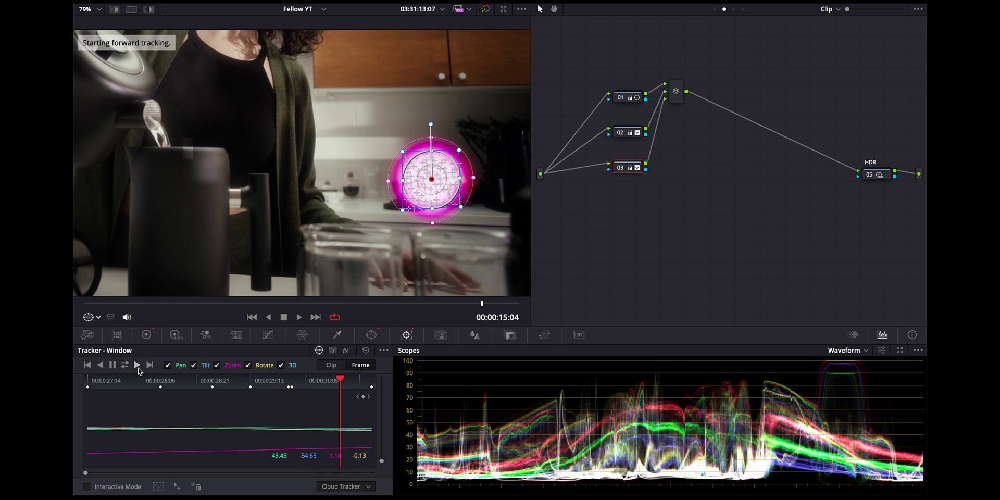
pyautogui.click(215, 381)
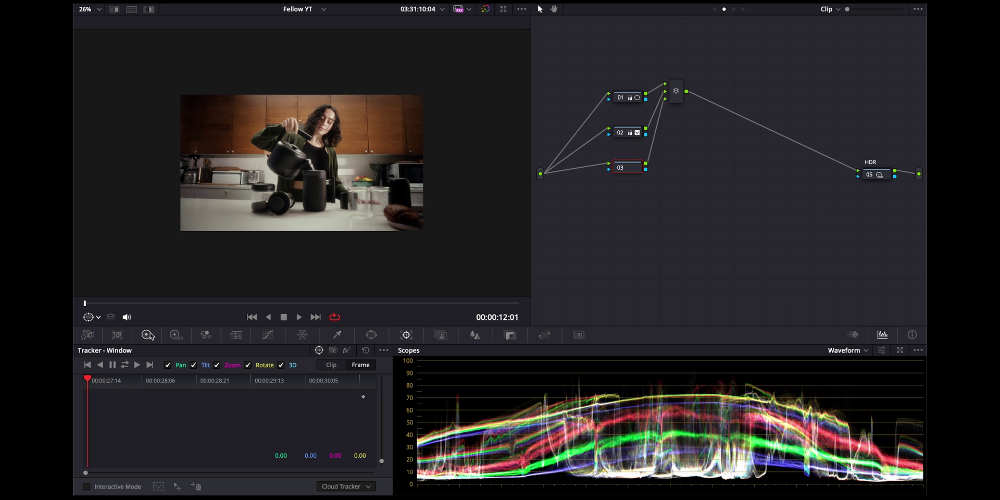
# Draw a closed wedge-shaped pen window across the back wall and raise its lower-left point.
pyautogui.click(371, 333)
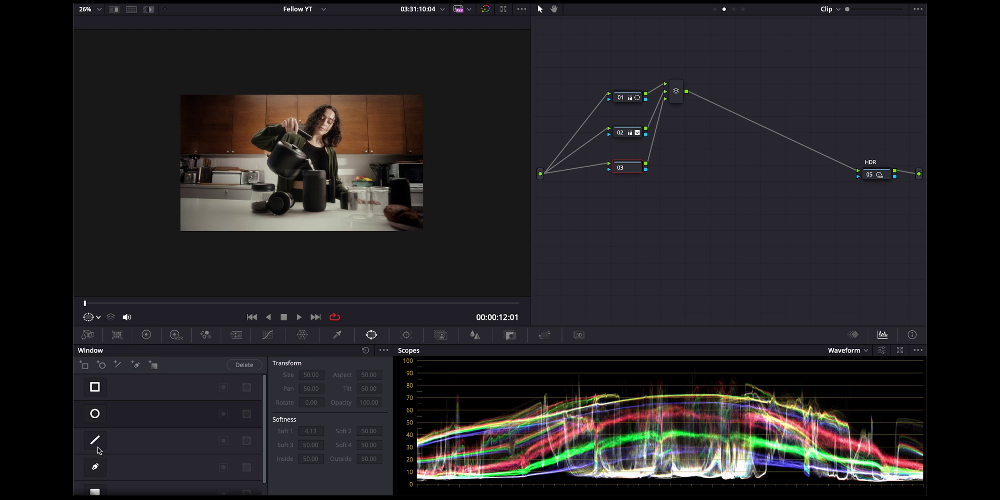
pyautogui.click(96, 468)
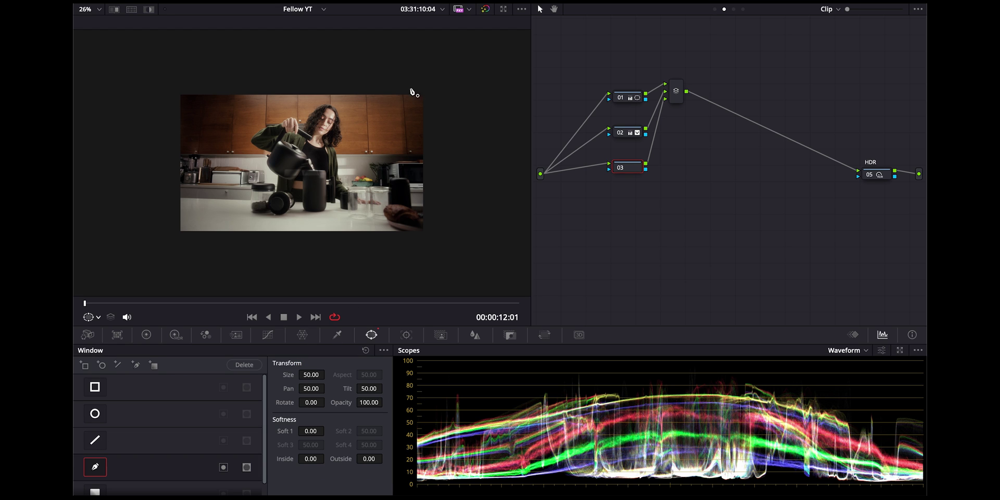
pyautogui.click(504, 95)
pyautogui.click(152, 174)
pyautogui.click(151, 195)
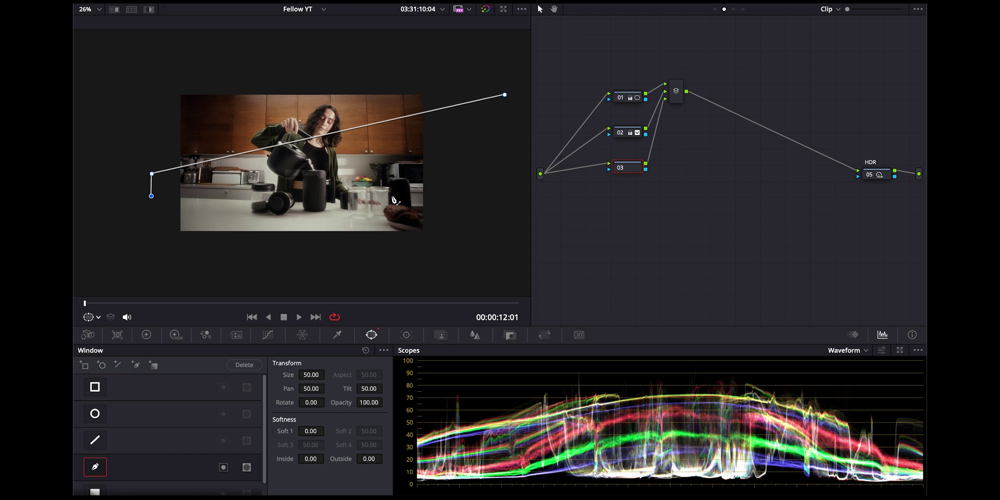
pyautogui.click(486, 184)
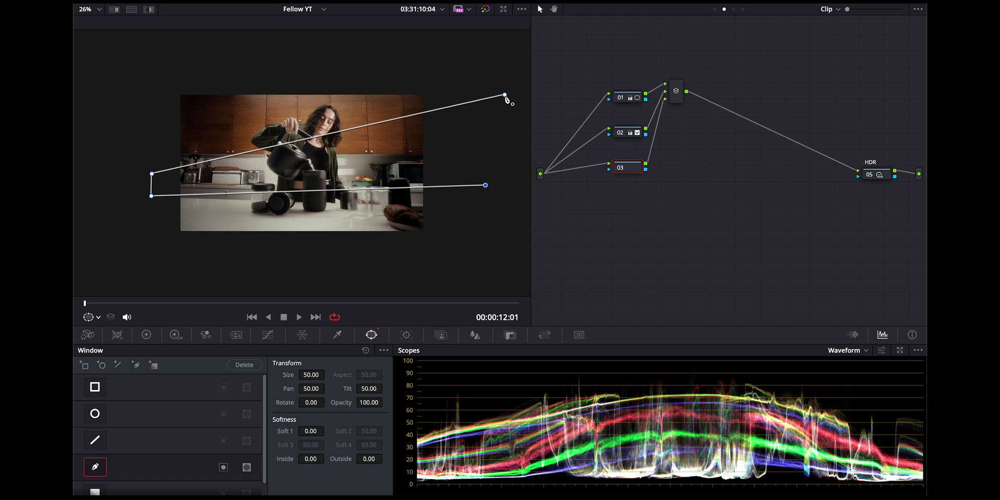
pyautogui.click(504, 95)
pyautogui.moveTo(151, 196); pyautogui.dragTo(152, 186)
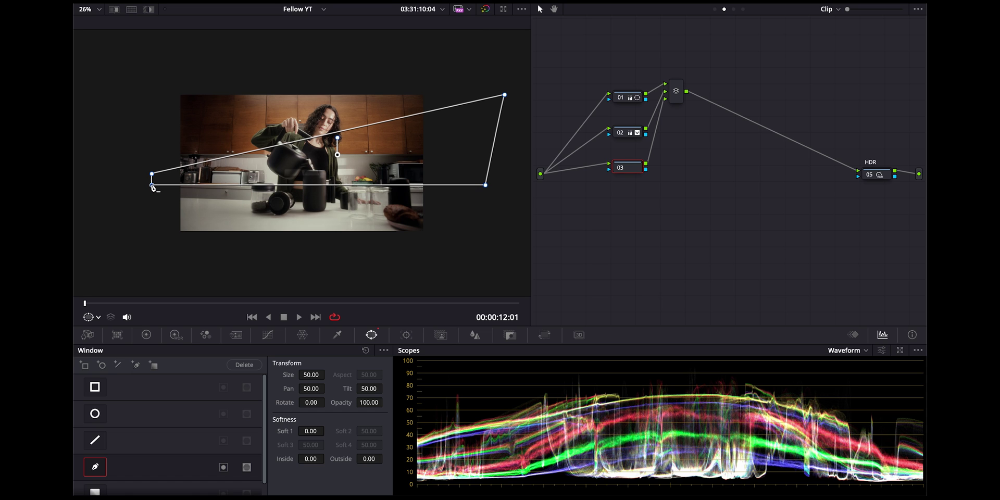
# Raise HDR Global exposure to 0.74, hide the window overlay, and soften the edge to 1.52.
pyautogui.click(371, 334)
pyautogui.click(176, 335)
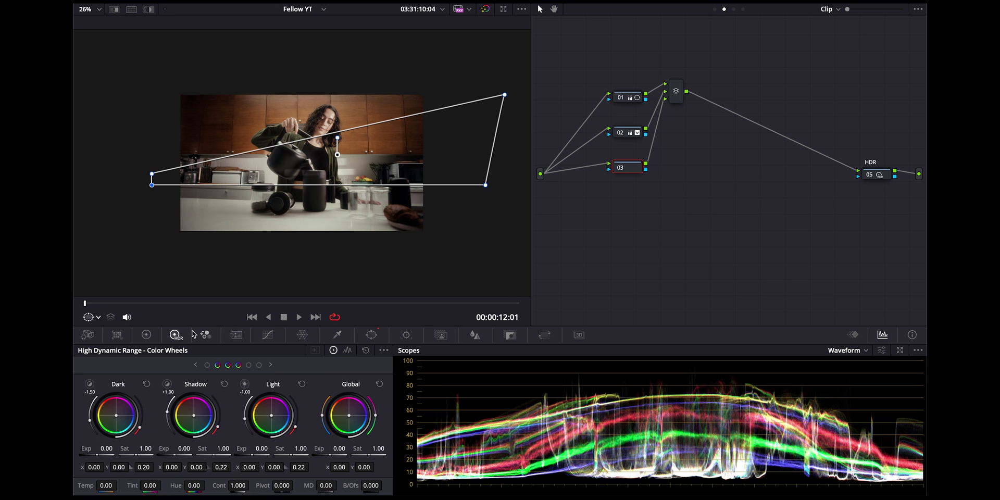
pyautogui.click(384, 350)
pyautogui.click(412, 406)
pyautogui.click(98, 317)
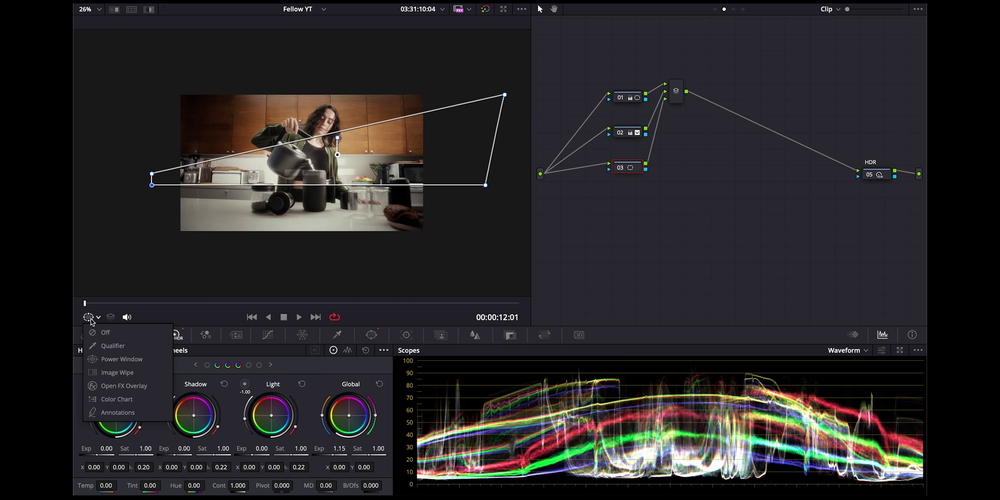
pyautogui.click(109, 346)
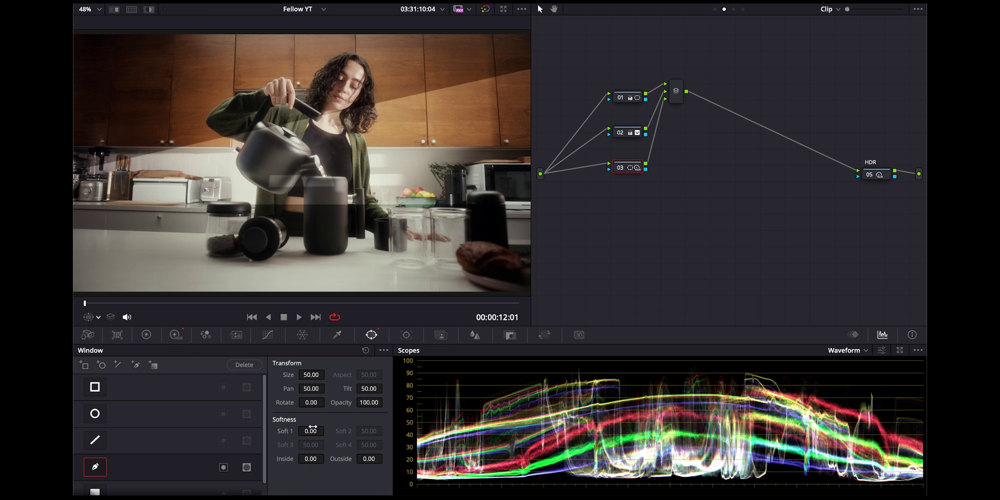
pyautogui.moveTo(312, 427); pyautogui.dragTo(310, 433)
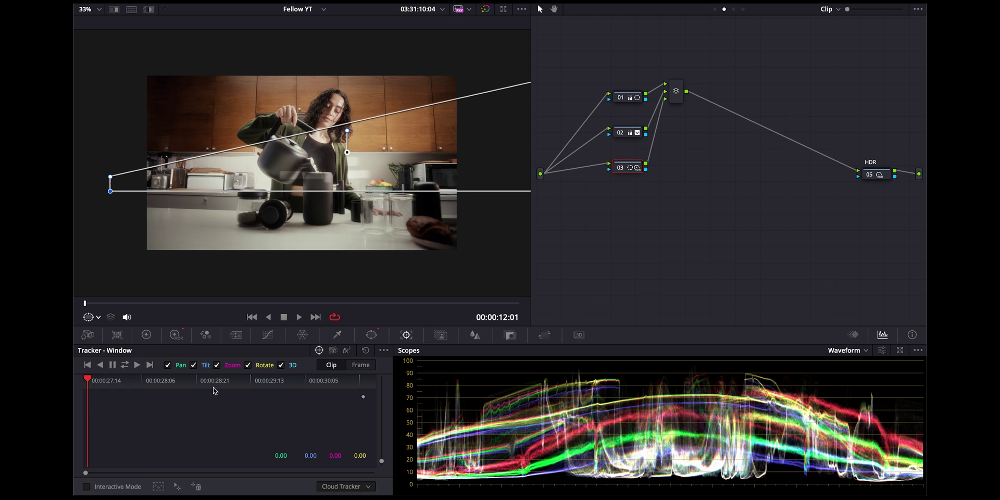
# In Interactive Mode, exclude the woman and kettle area and insert background feature points.
pyautogui.click(86, 487)
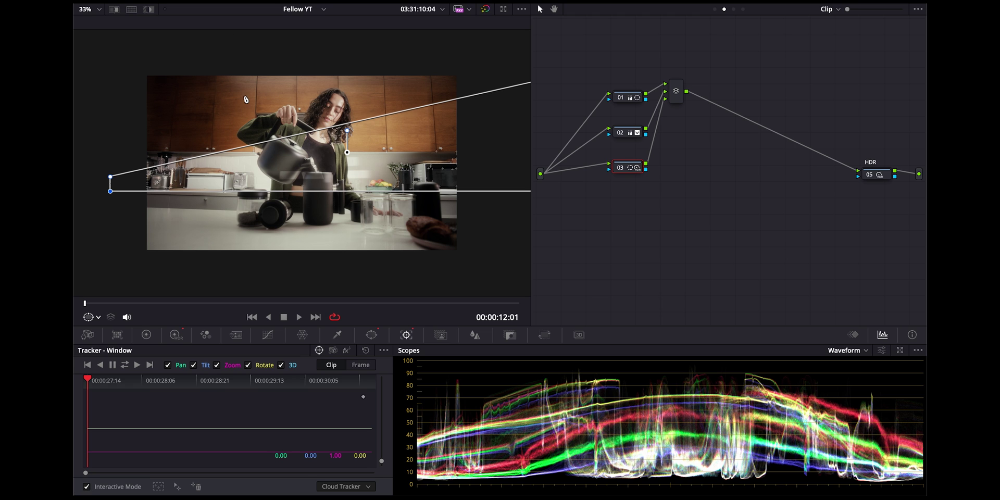
pyautogui.moveTo(235, 93); pyautogui.dragTo(365, 217)
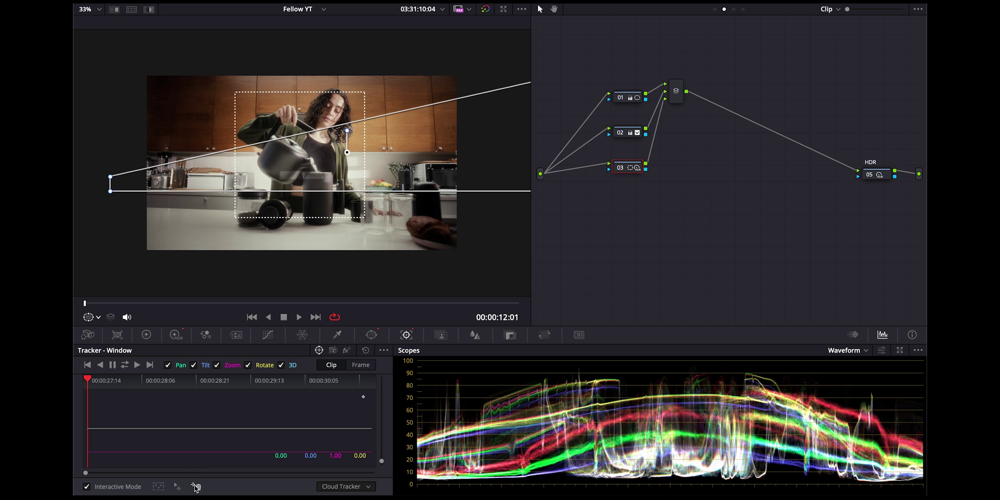
pyautogui.click(195, 488)
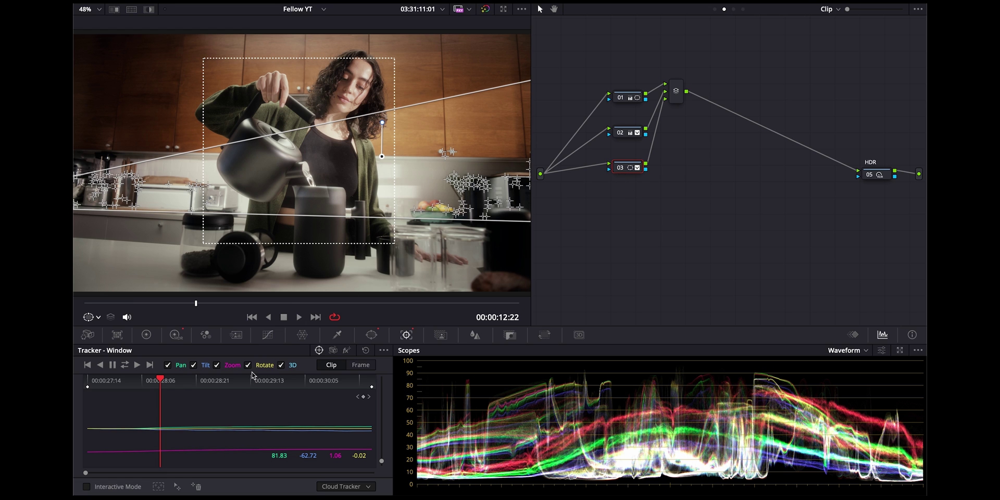
# Add a pen window outlining the kettle and the woman's side up to her shoulder.
pyautogui.click(371, 335)
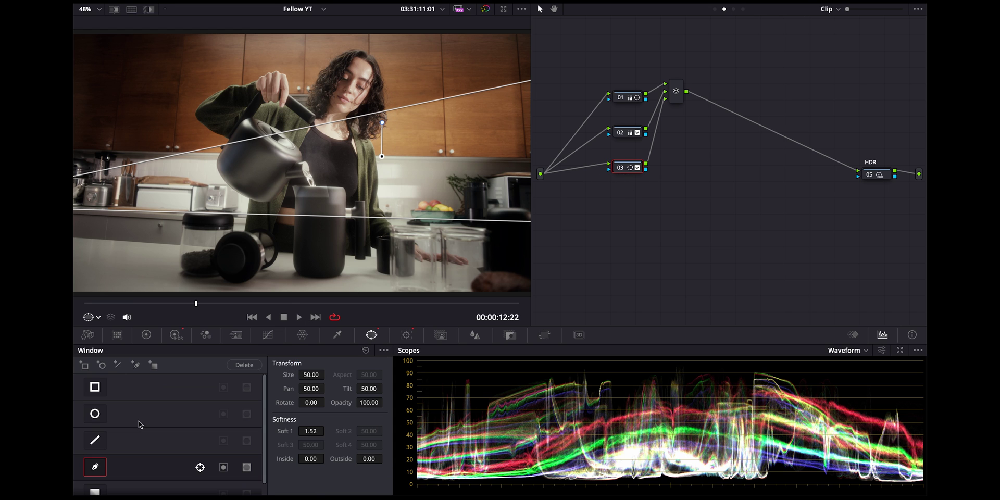
pyautogui.click(137, 367)
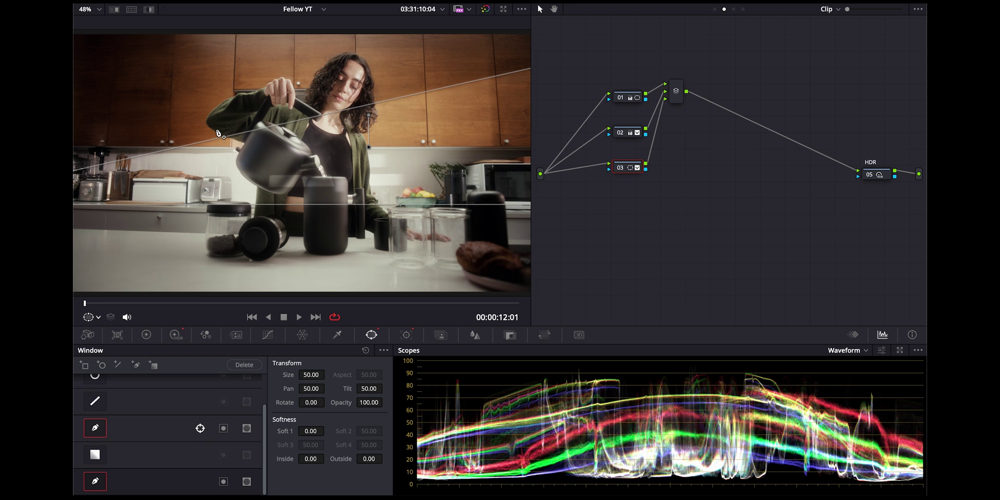
pyautogui.click(239, 141)
pyautogui.click(241, 151)
pyautogui.click(245, 171)
pyautogui.click(259, 183)
pyautogui.click(262, 195)
pyautogui.click(258, 209)
pyautogui.click(387, 218)
pyautogui.click(377, 202)
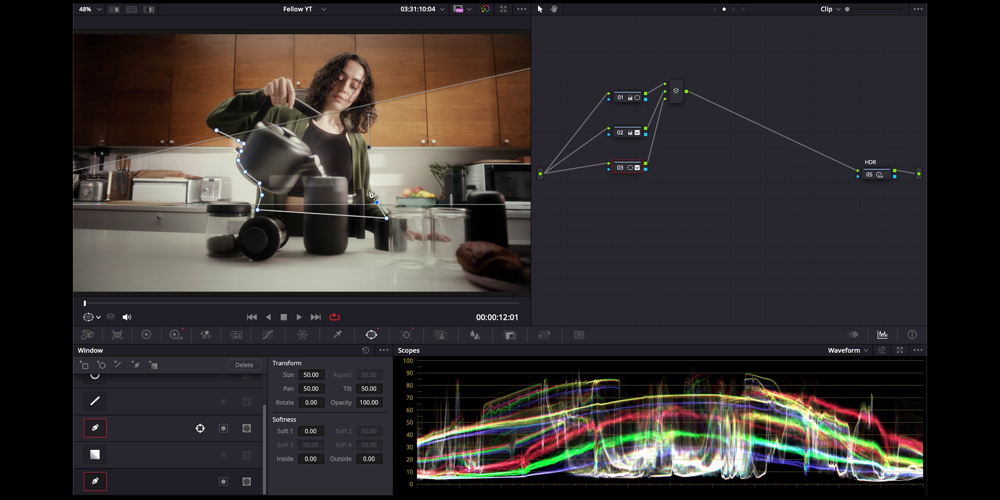
pyautogui.click(369, 191)
pyautogui.click(369, 170)
pyautogui.click(364, 142)
pyautogui.click(356, 129)
pyautogui.click(360, 114)
pyautogui.click(370, 89)
pyautogui.click(217, 130)
# Invert the outline to cut the streak off them, hide window overlays, and preview full-screen.
pyautogui.click(247, 481)
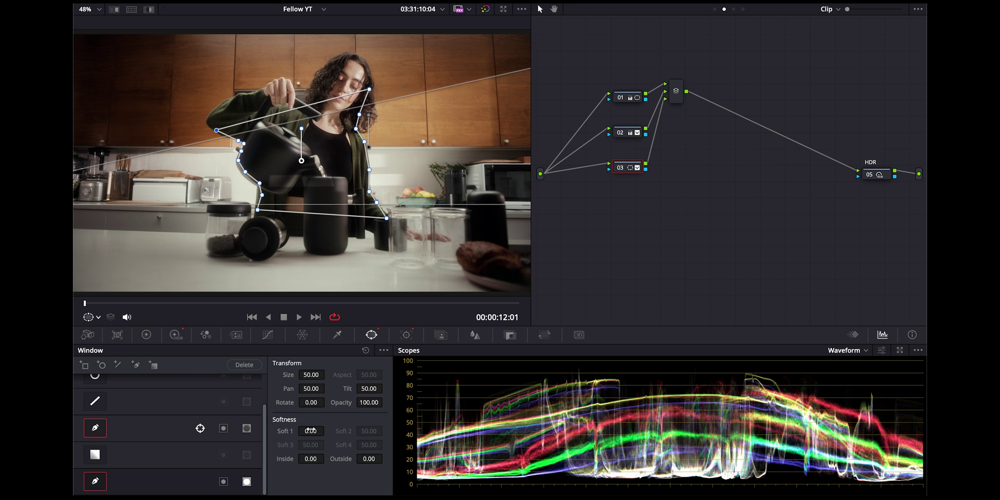
pyautogui.click(96, 317)
pyautogui.click(112, 334)
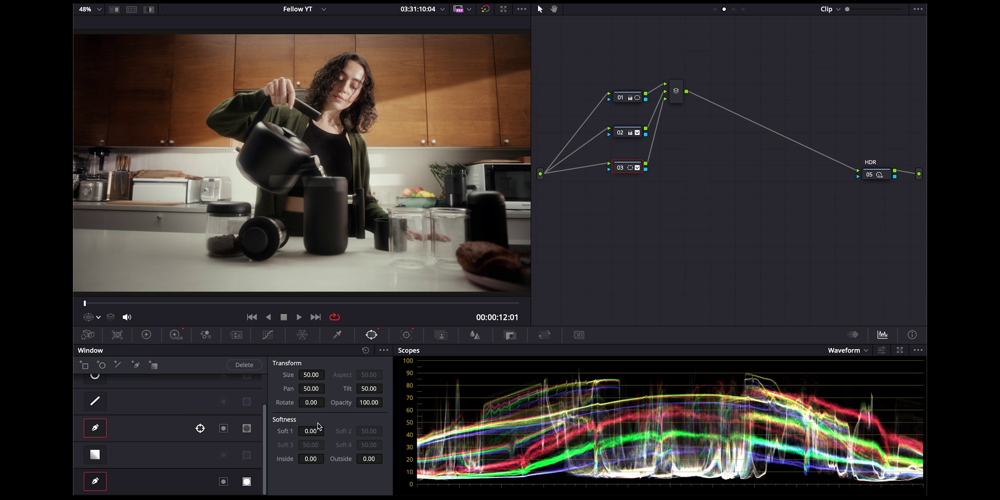
pyautogui.hotkey('ctrl', 'f')
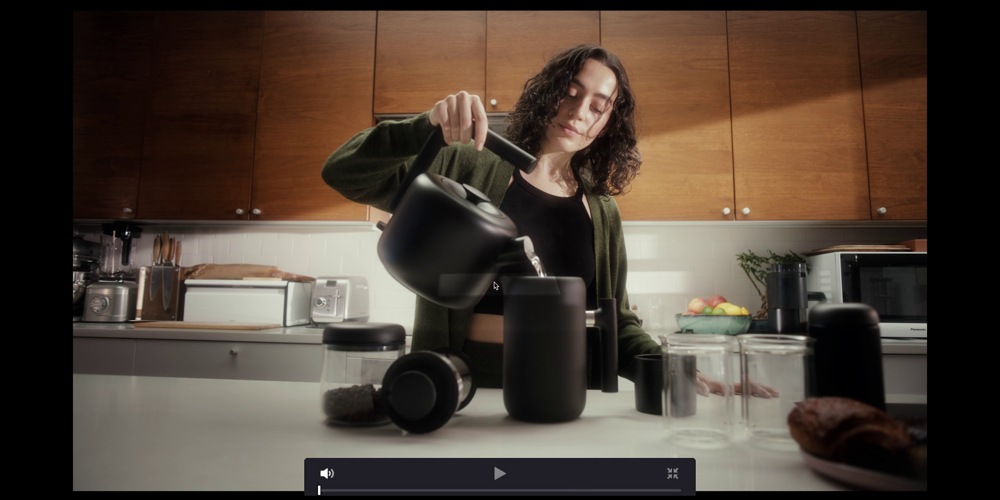
# Exit the full-screen preview and select node 02.
pyautogui.press('Escape')
pyautogui.click(625, 134)
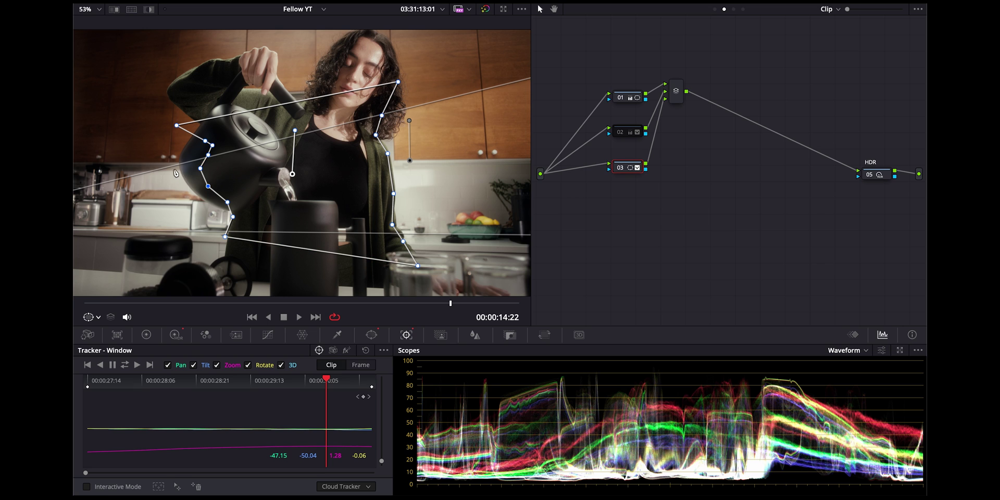
# Track the woman-and-kettle window forward through the clip, then return to the first frame, 00:00:12:01.
pyautogui.moveTo(325, 380); pyautogui.dragTo(108, 379)
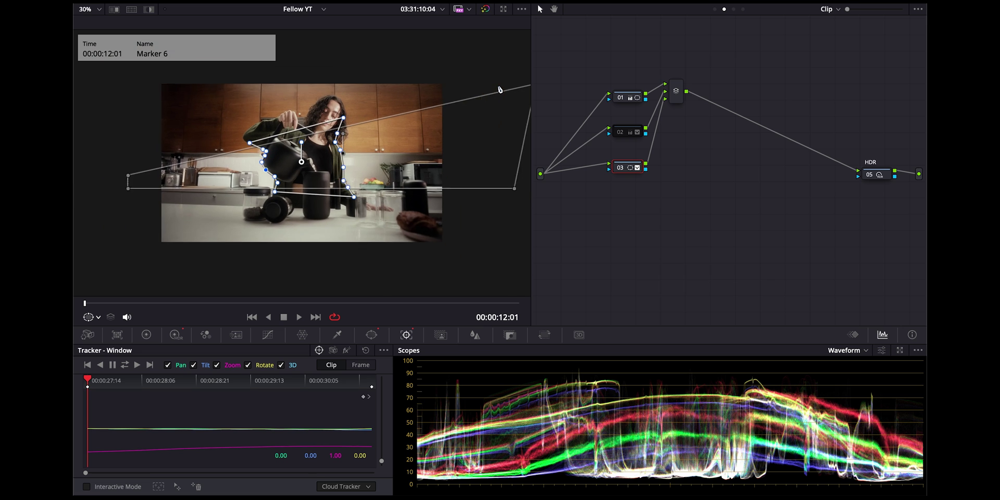
pyautogui.scroll(3, 230, 258)
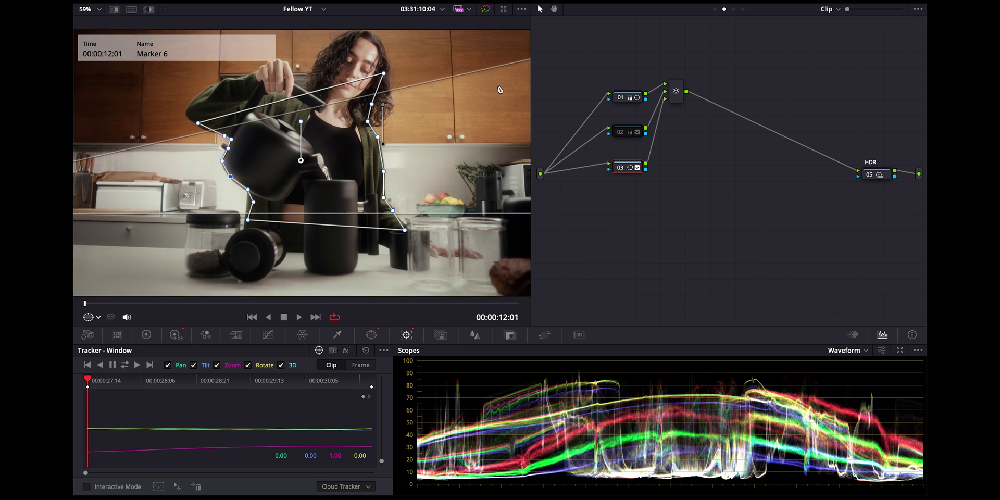
pyautogui.click(125, 370)
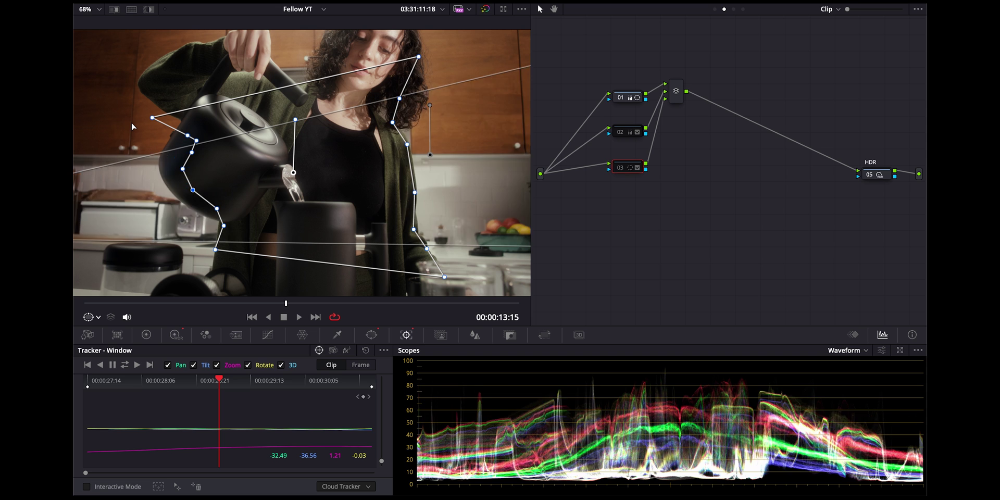
pyautogui.press('Up')
# Draw a new pen window outlining the kettle body and close its shape.
pyautogui.click(370, 336)
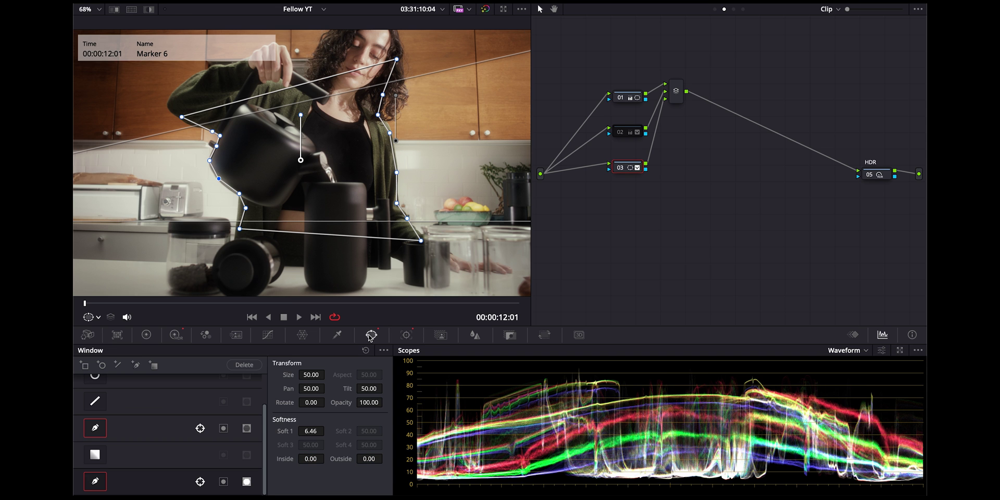
pyautogui.click(233, 125)
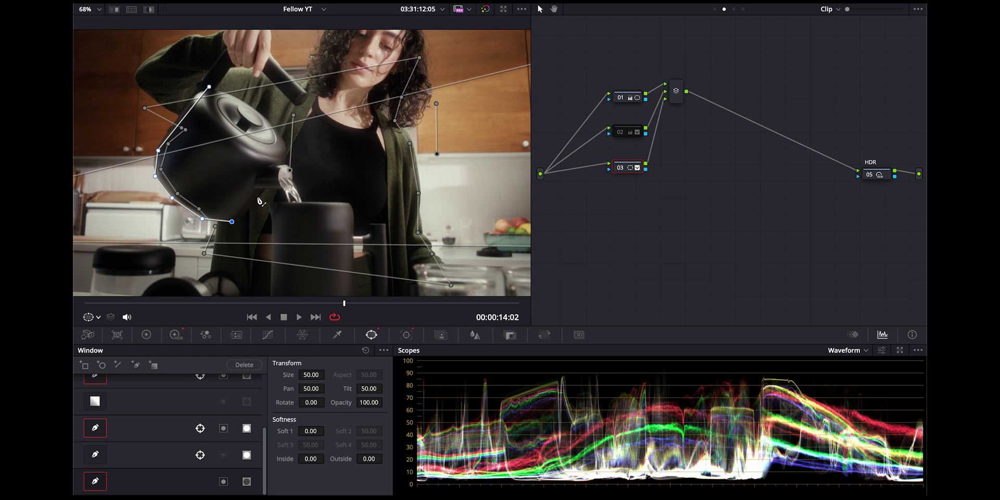
pyautogui.click(280, 138)
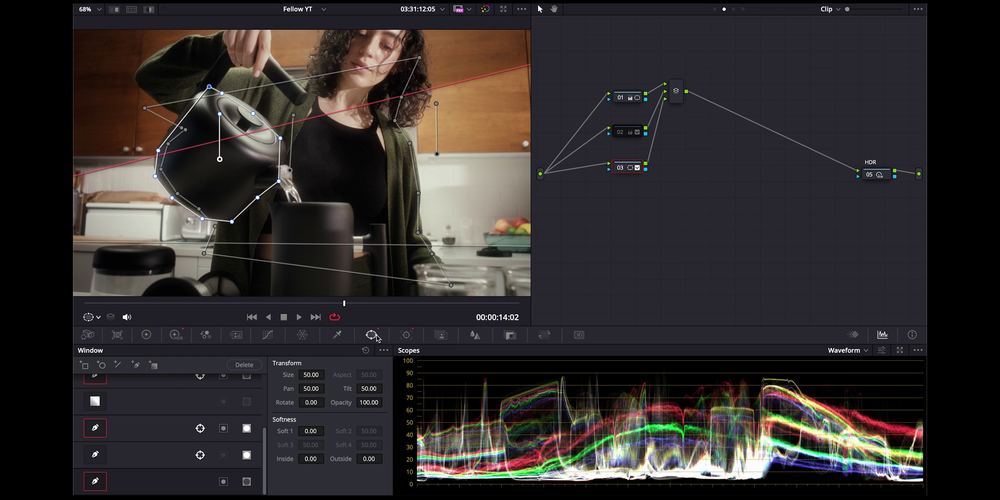
# Track the kettle window forward and backward through the whole shot.
pyautogui.click(406, 335)
pyautogui.click(124, 366)
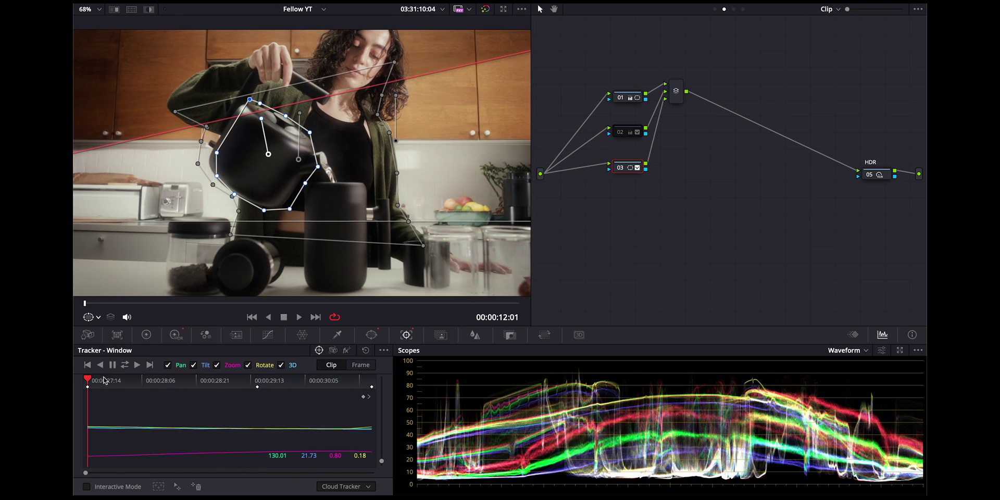
pyautogui.click(374, 336)
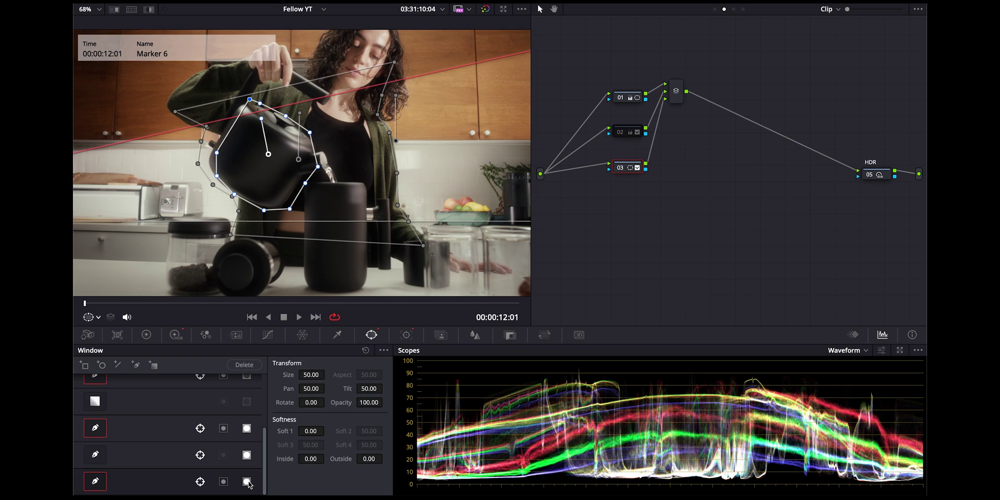
pyautogui.click(408, 335)
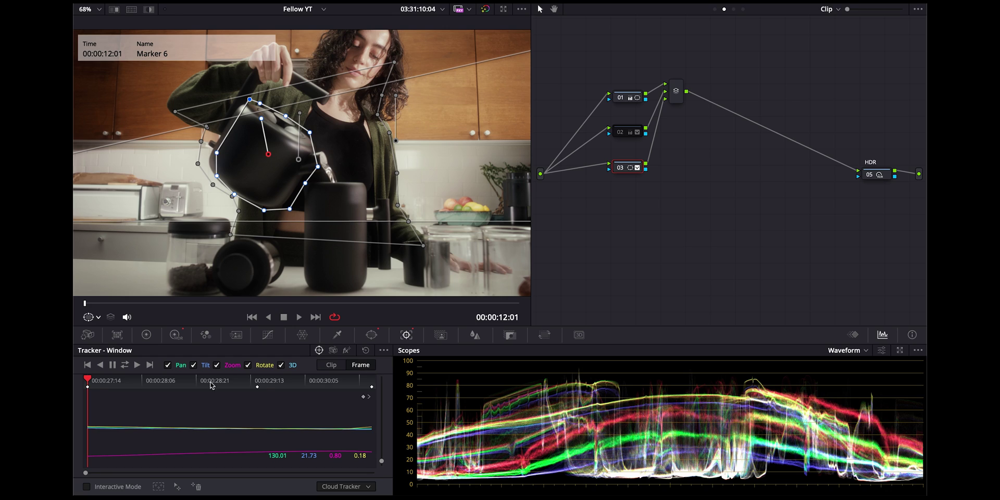
# Play the shot to check the kettle track, then set the viewer window overlay to Off.
pyautogui.press('space')
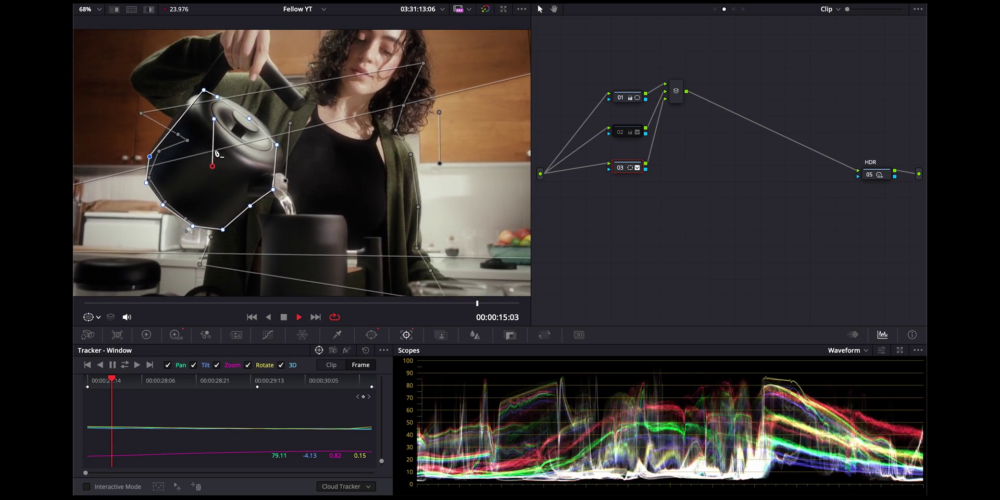
pyautogui.press('space')
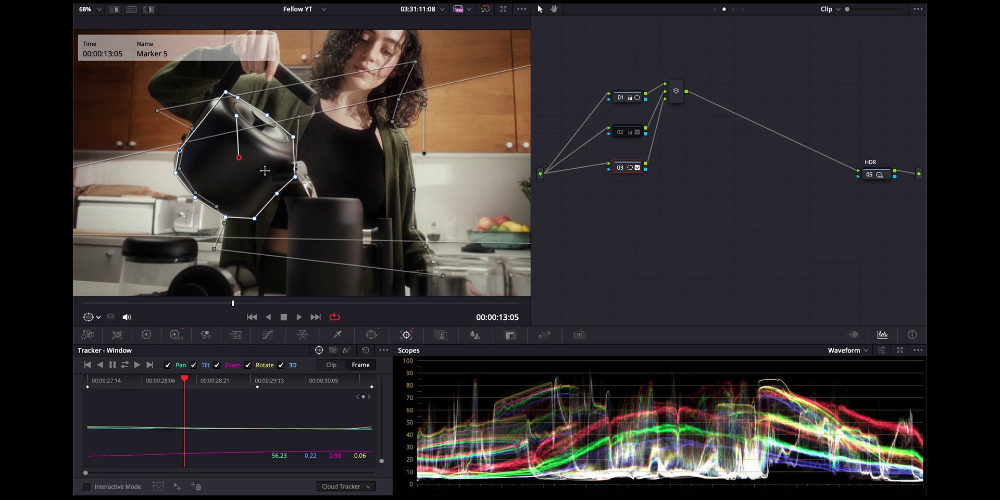
pyautogui.click(371, 335)
pyautogui.click(98, 316)
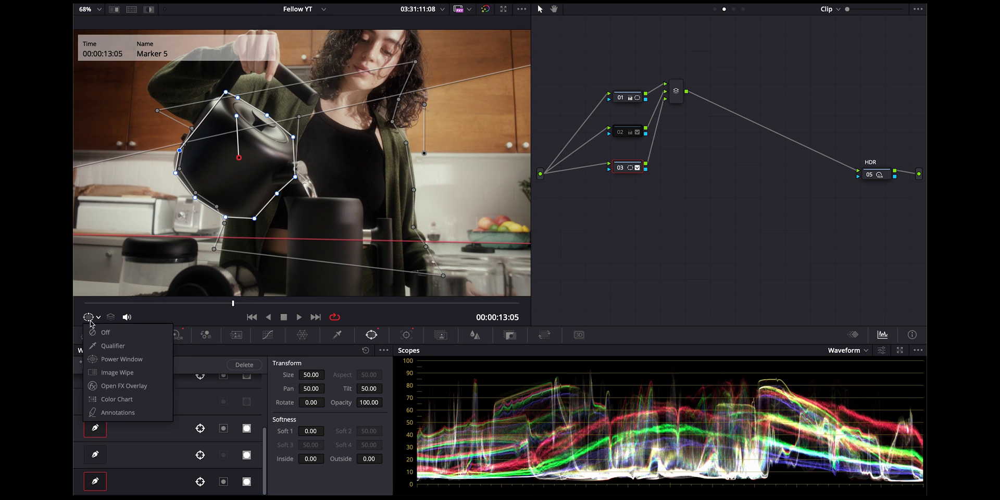
pyautogui.click(109, 332)
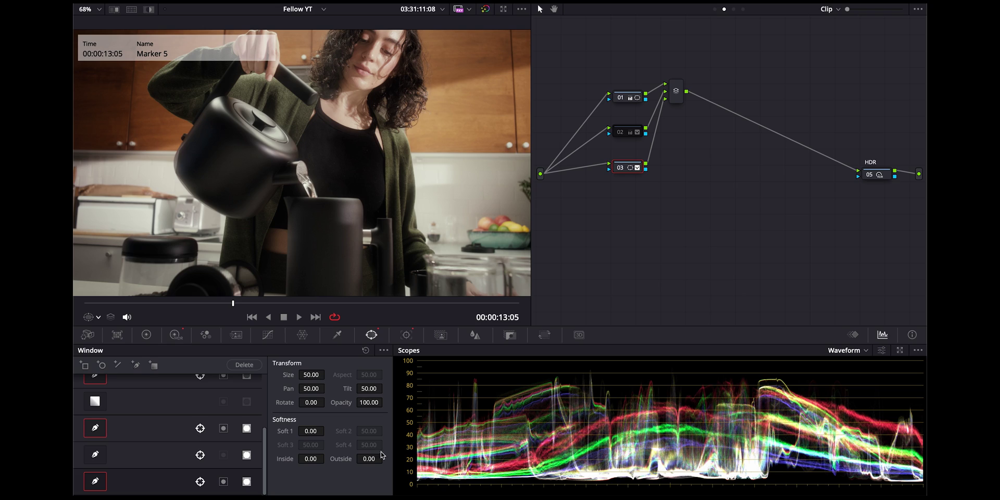